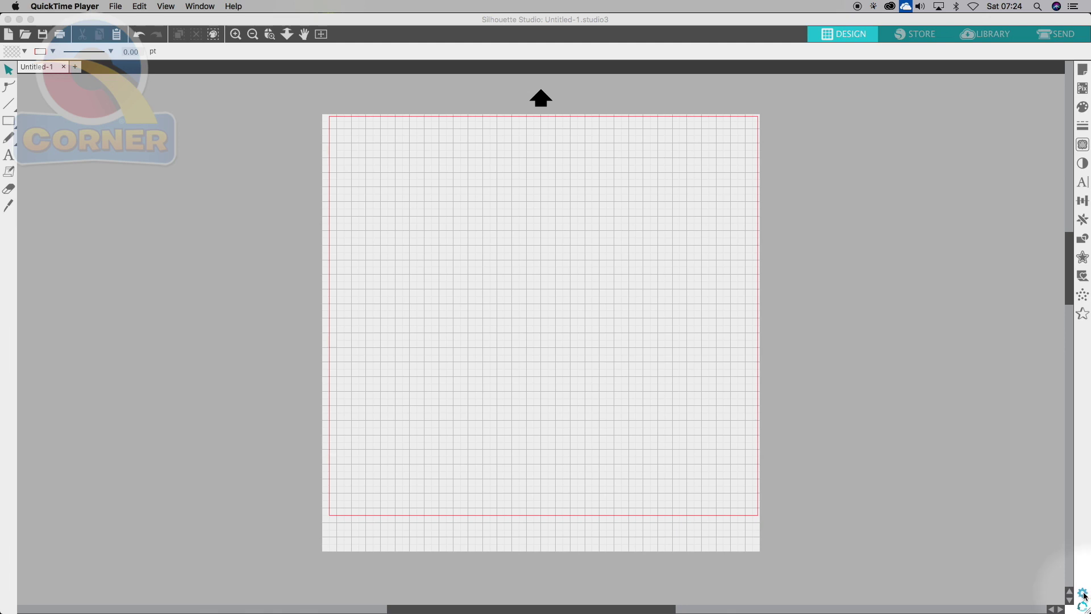
Step: Set the default panel mode to Single Panel Mode in the preferences
click(1083, 594)
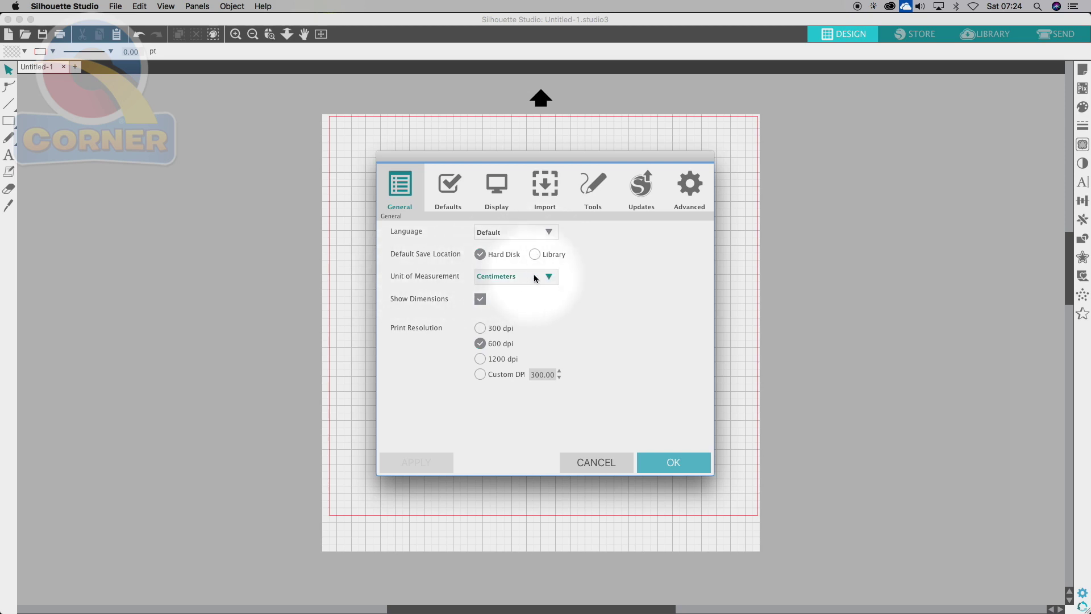
click(480, 299)
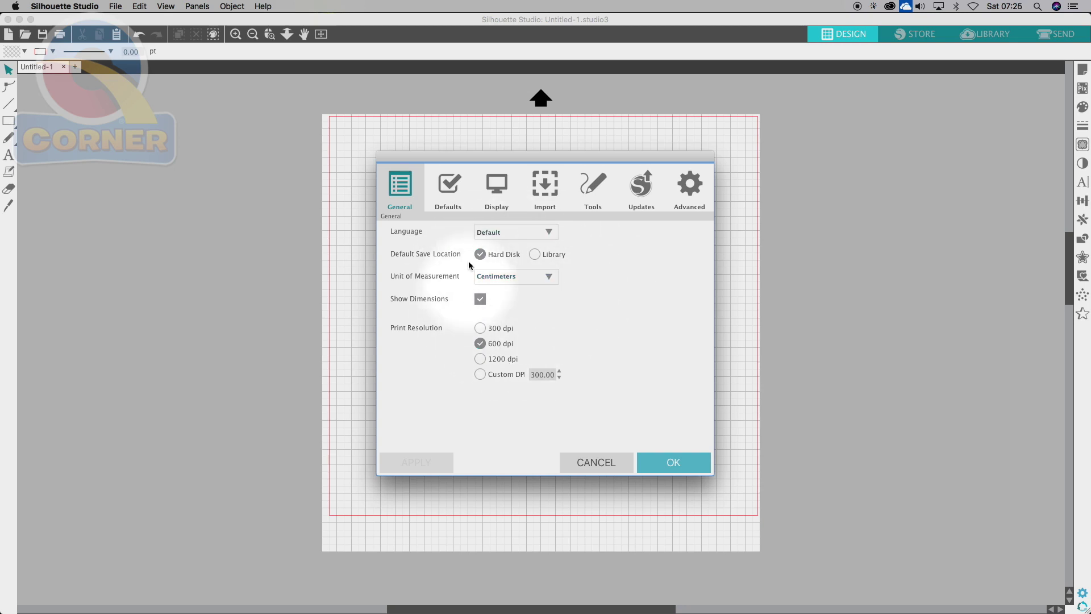
click(448, 189)
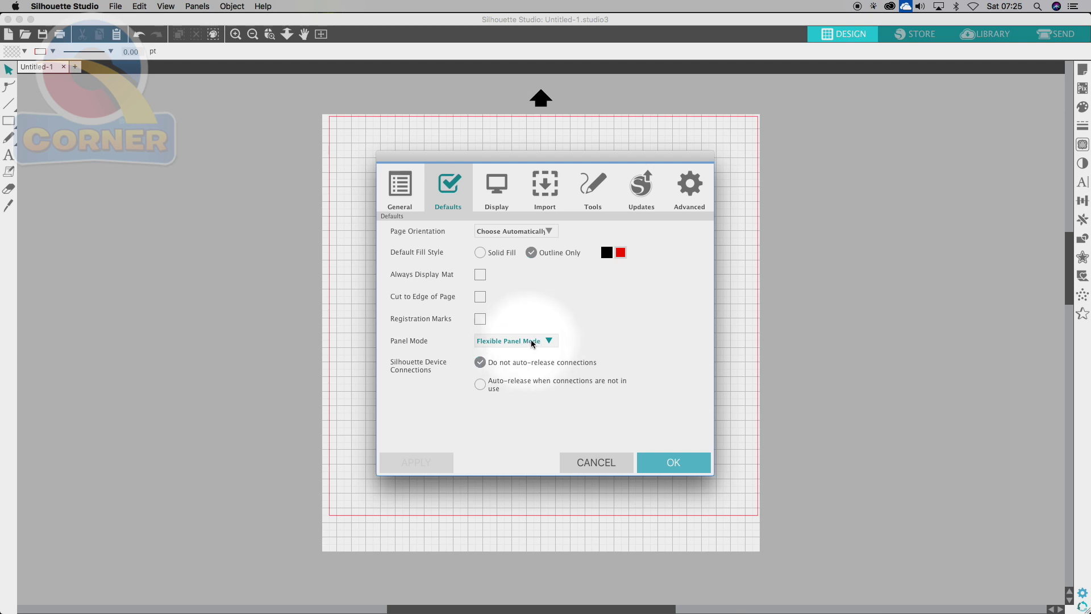
click(548, 341)
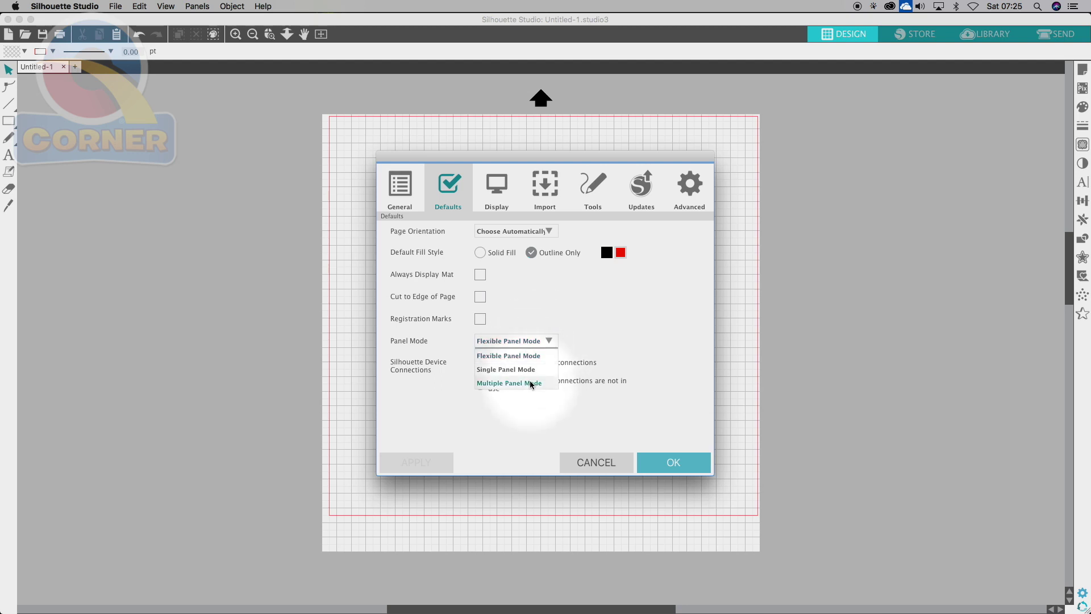
click(523, 370)
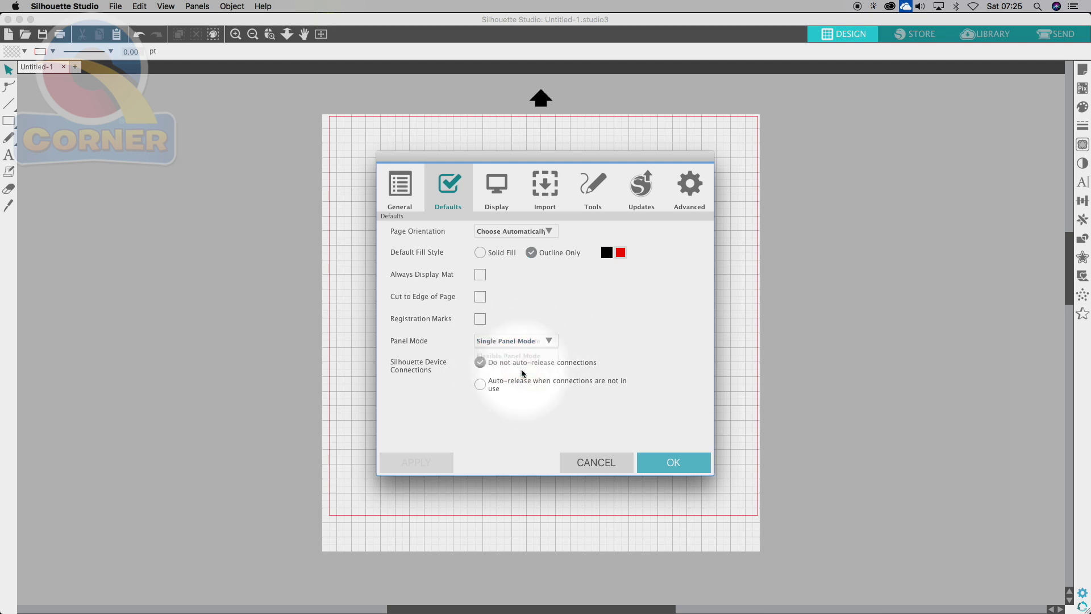
click(684, 464)
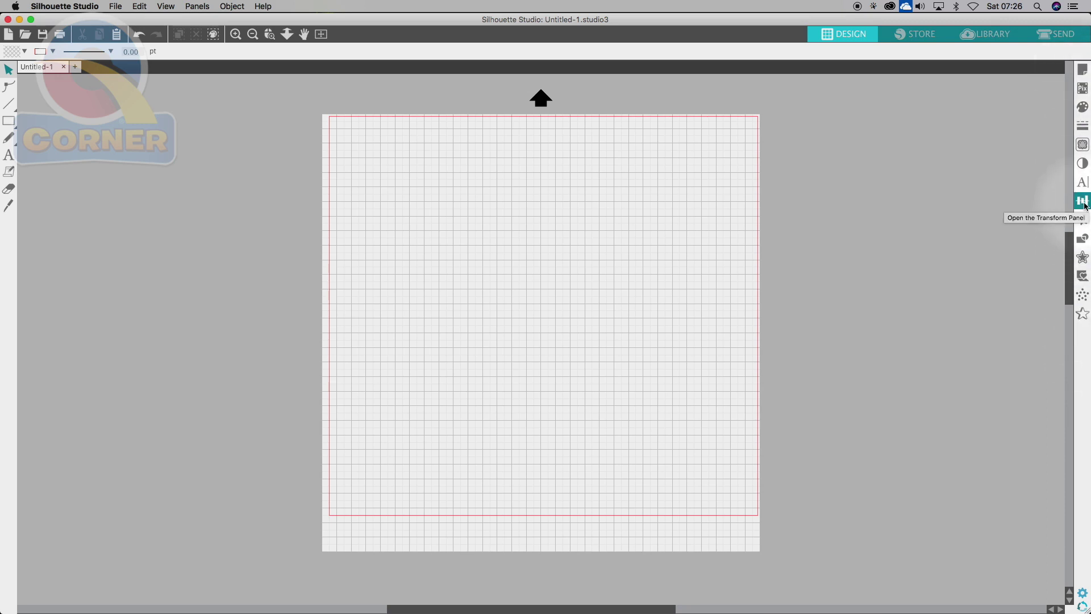
Step: Open the Page Setup panel, try to move it, and replace it with the Image Effects panel
click(1083, 71)
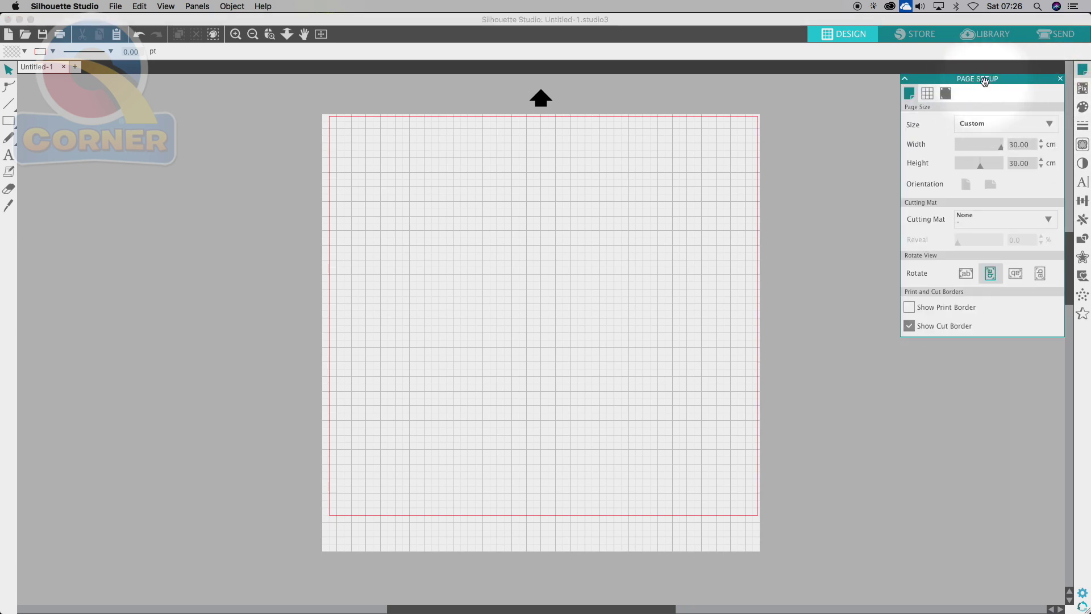
mouse_move(985, 81)
mouse_down()
mouse_move(941, 114)
mouse_move(970, 119)
mouse_move(1003, 89)
mouse_move(996, 79)
mouse_up()
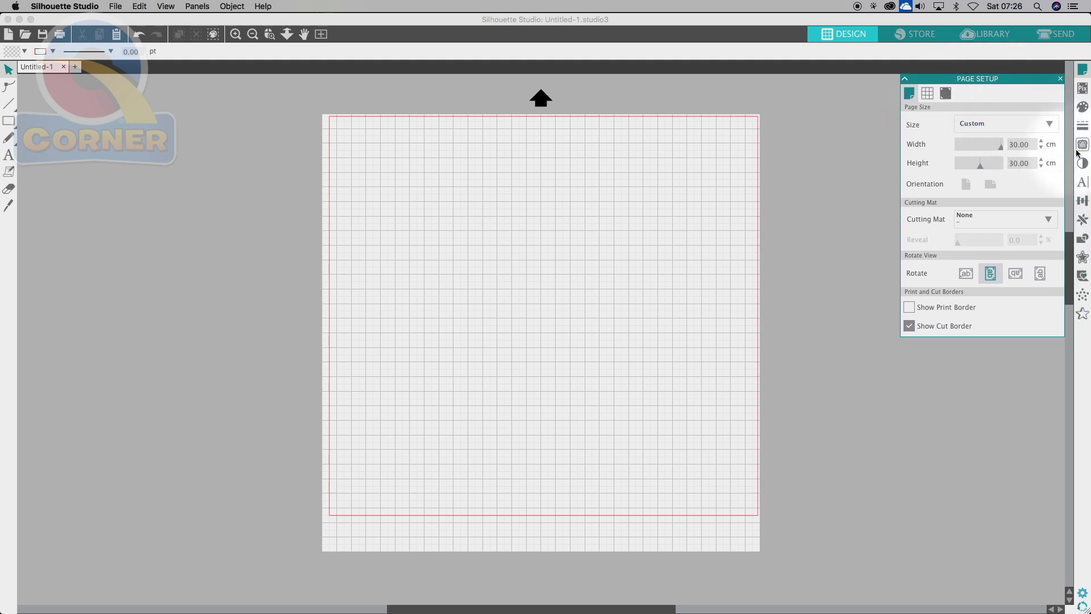
click(1084, 164)
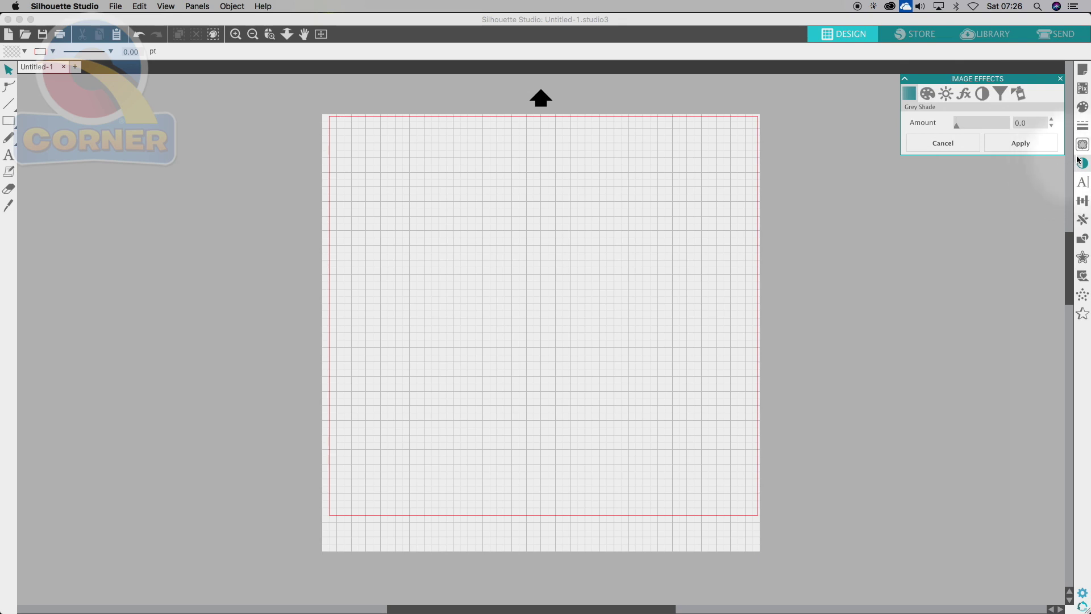
Step: Set the default panel mode to Multiple Panel Mode and open the Text Style panel together with Image Effects
click(1084, 595)
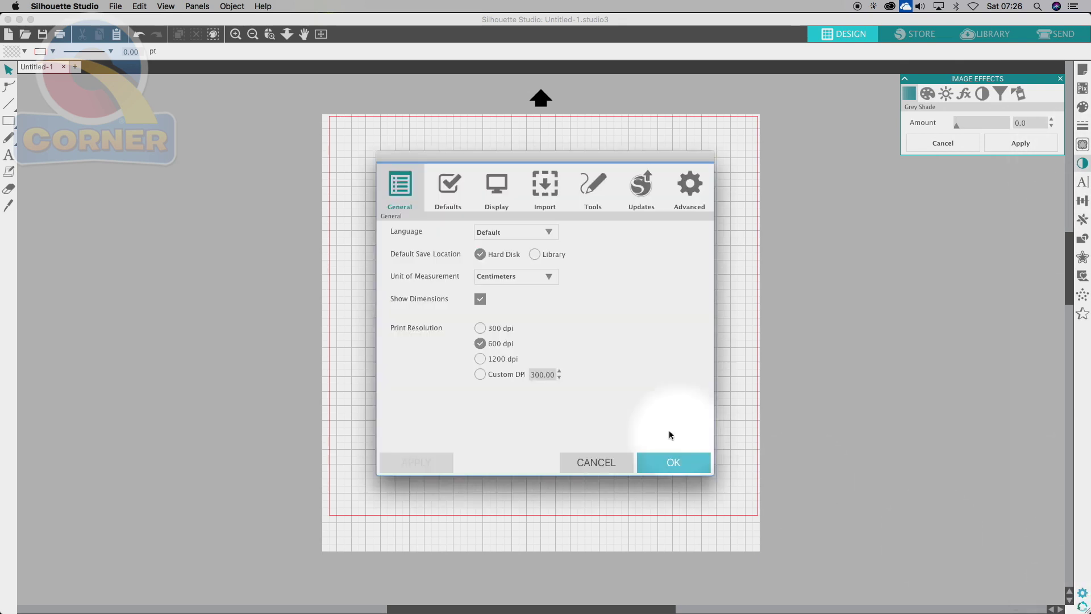
click(504, 192)
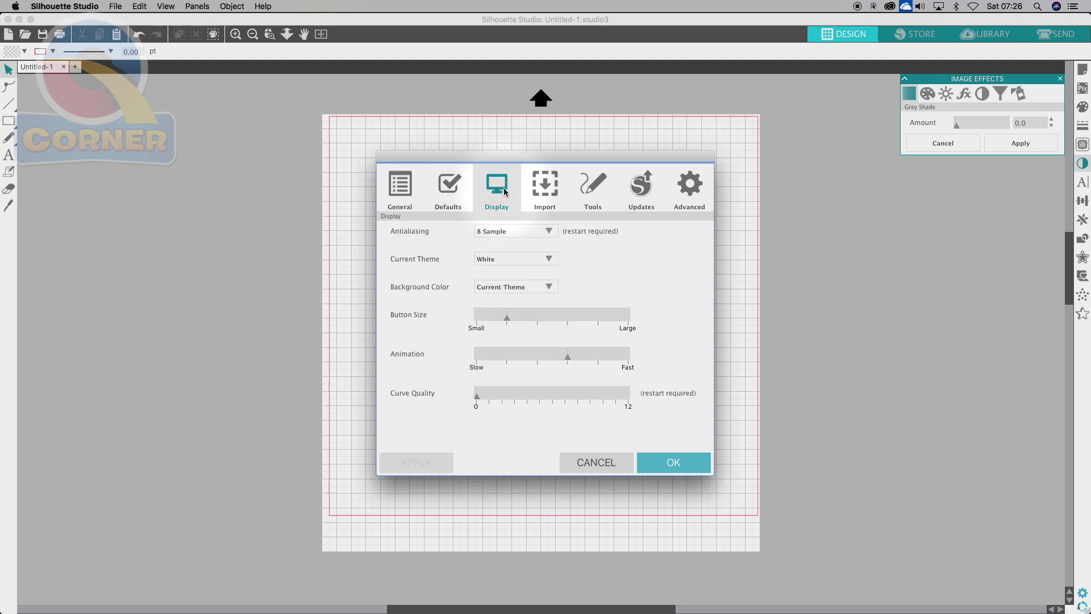
click(446, 191)
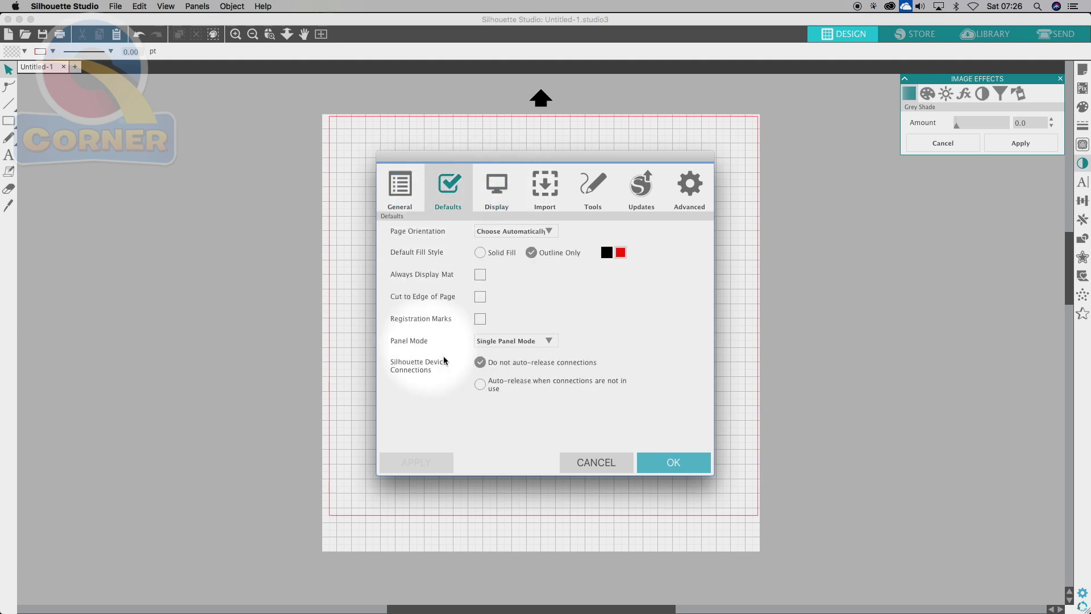
click(549, 341)
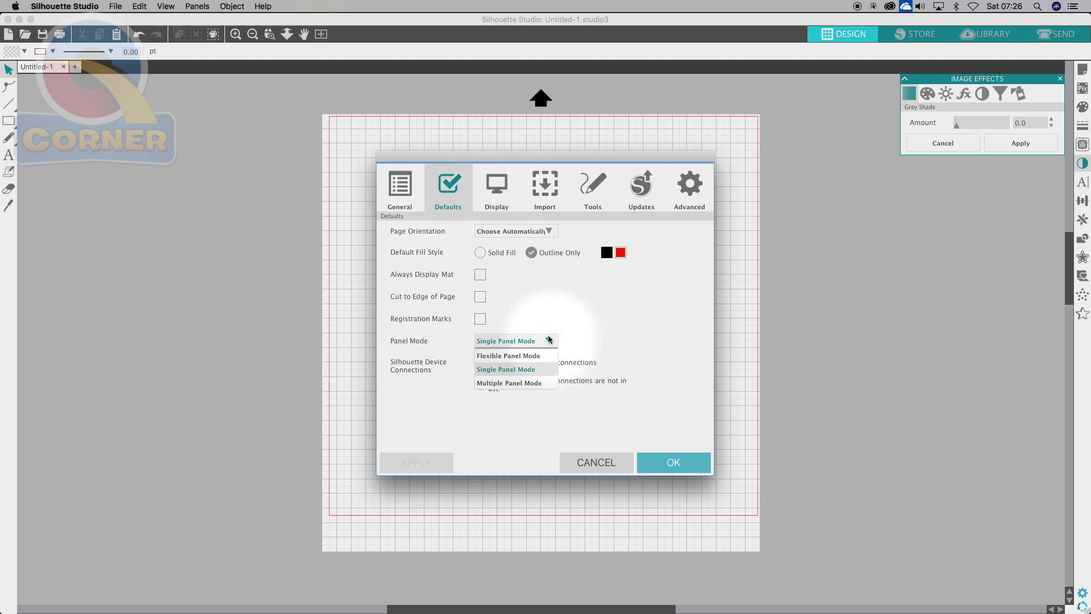
click(511, 382)
click(690, 465)
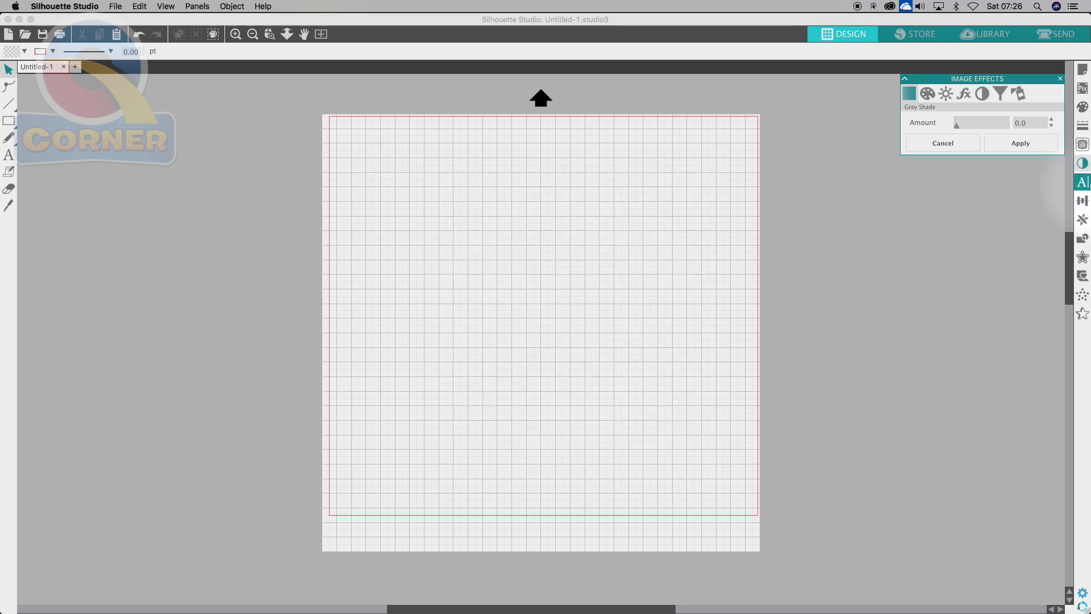
click(1083, 183)
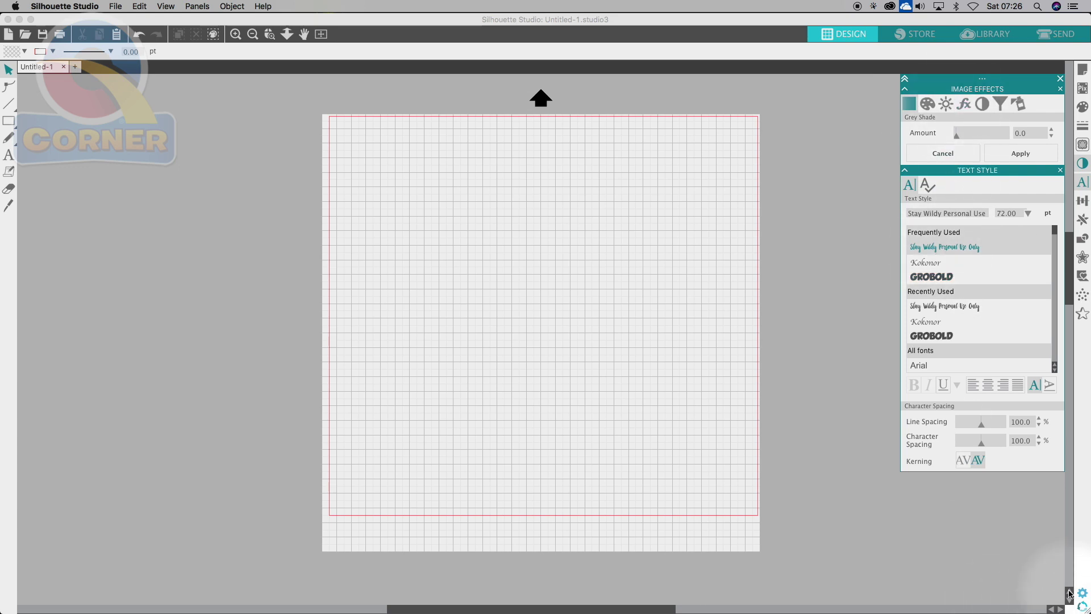
Step: Set the default panel mode to Flexible Panel Mode and close the Text Style and Image Effects panels
click(1083, 592)
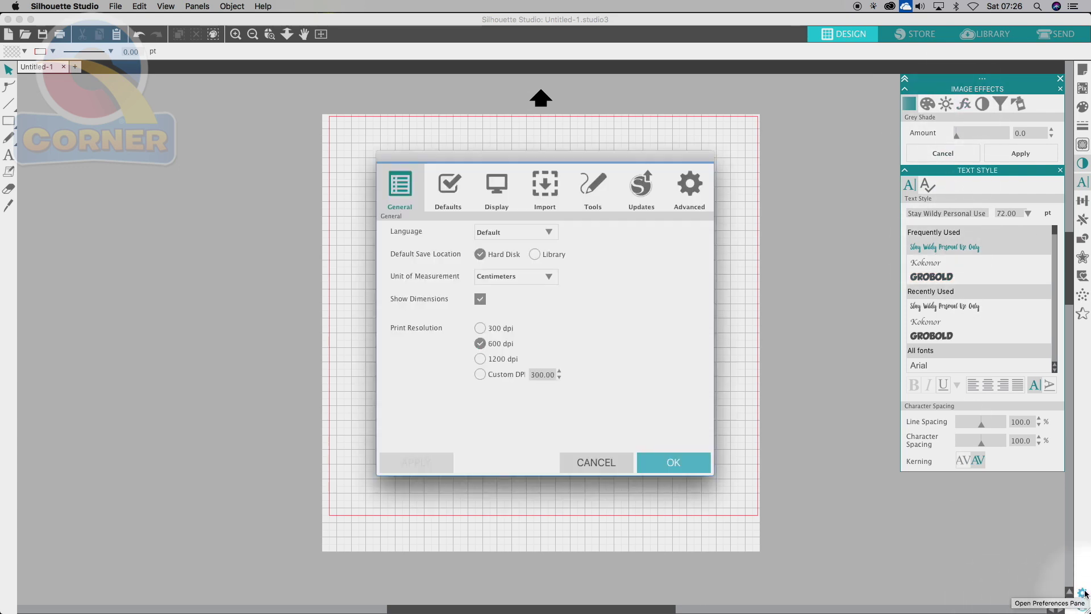
click(467, 191)
click(540, 341)
click(523, 356)
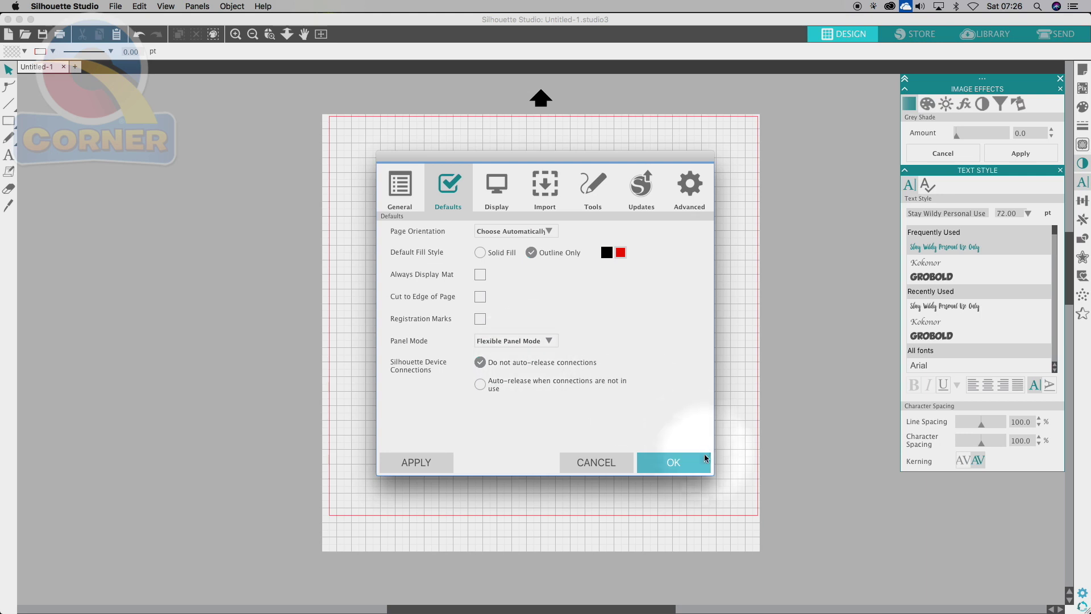
click(441, 470)
click(690, 459)
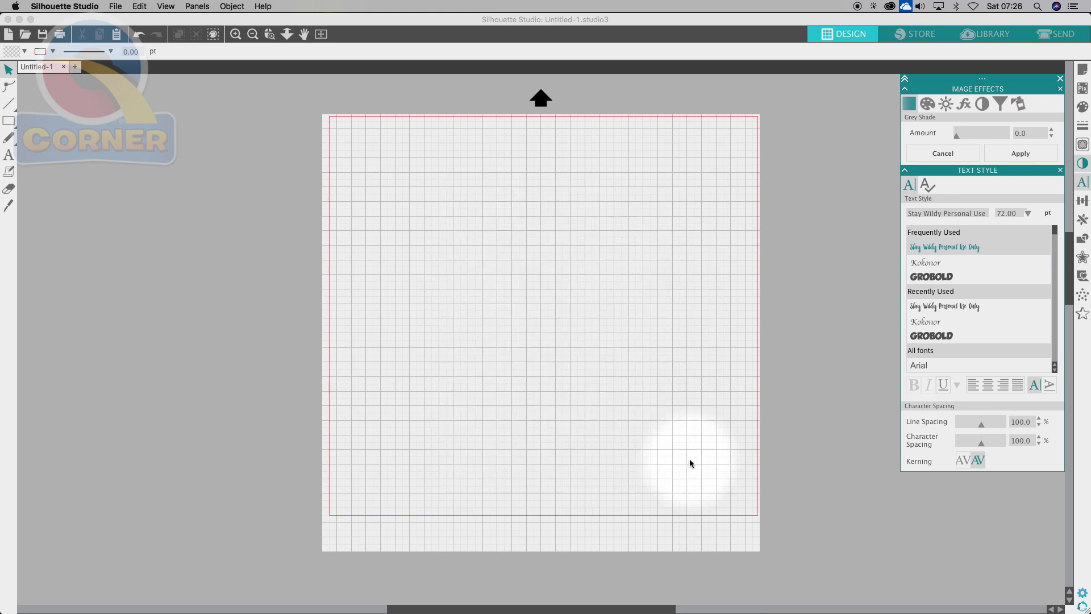
click(1059, 170)
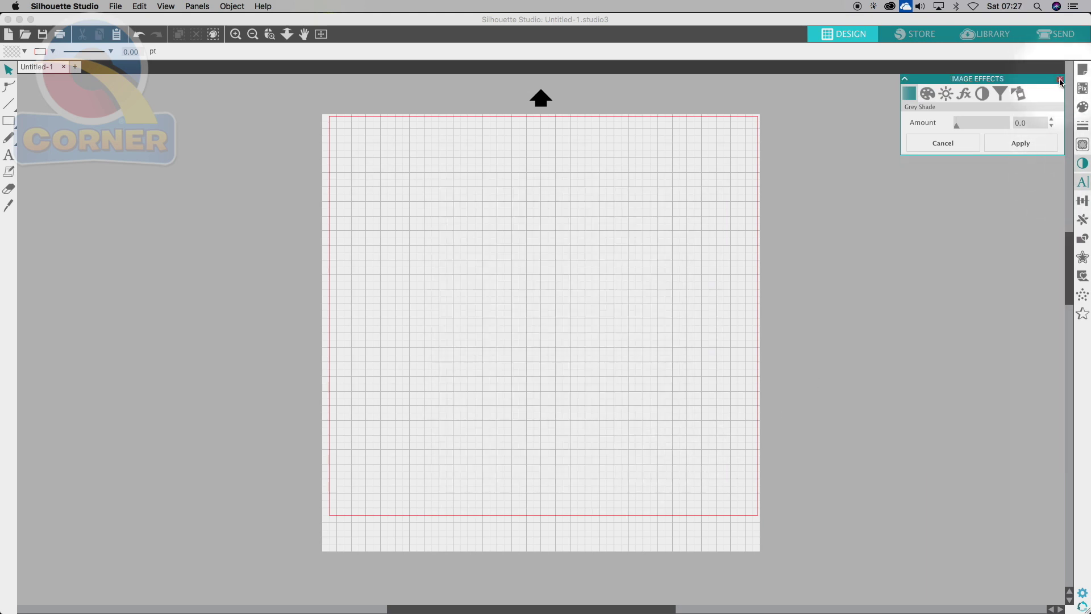
click(1060, 81)
Step: Detach the Text Style panel, attach the Modify panel beneath it, and place the group beside the page
click(1083, 108)
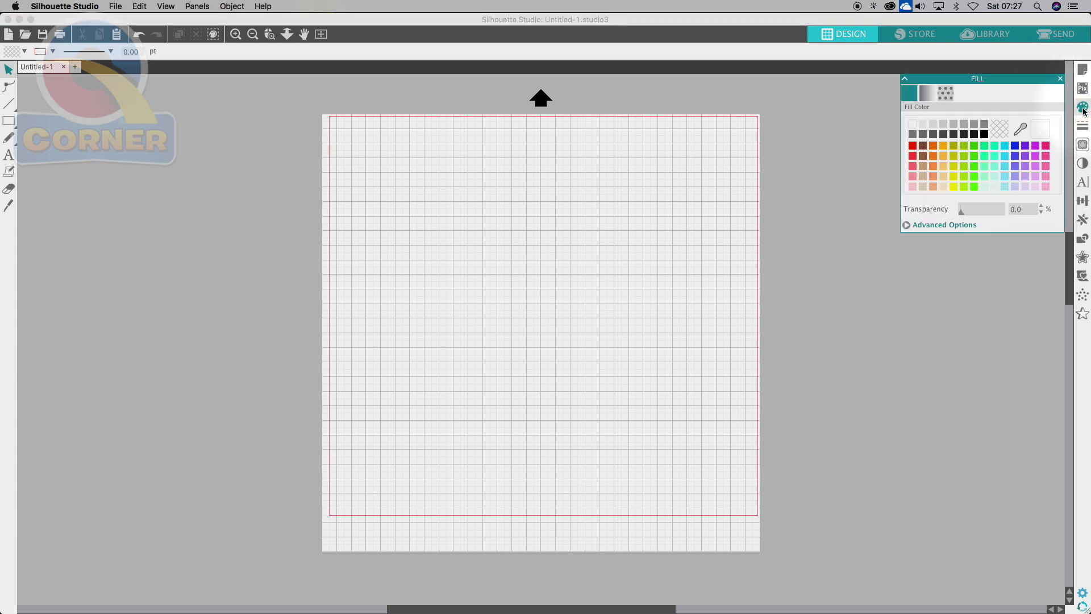
click(1084, 181)
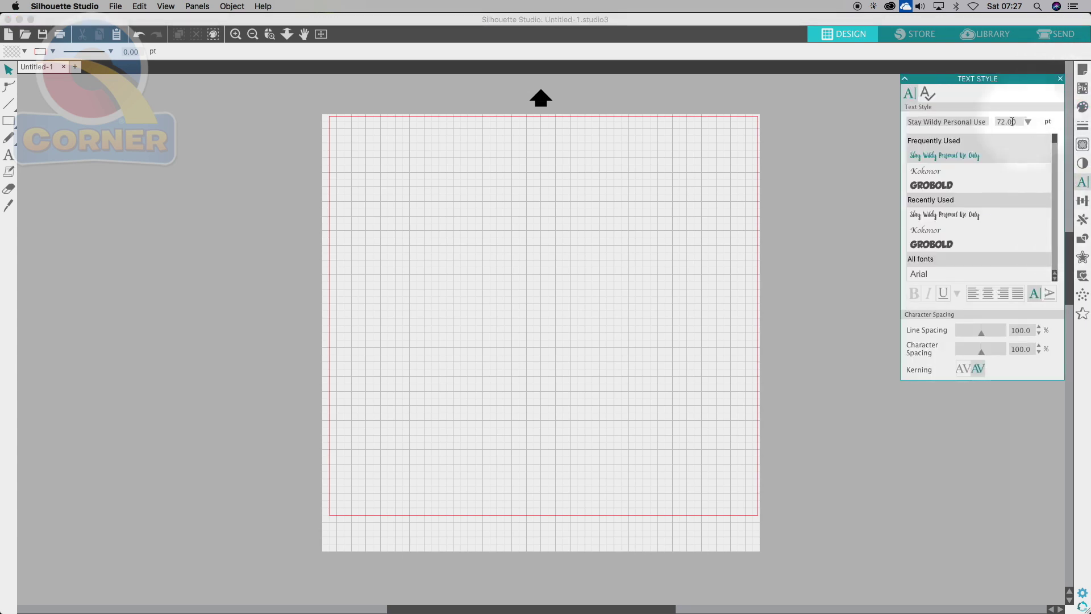
drag(1018, 80, 717, 130)
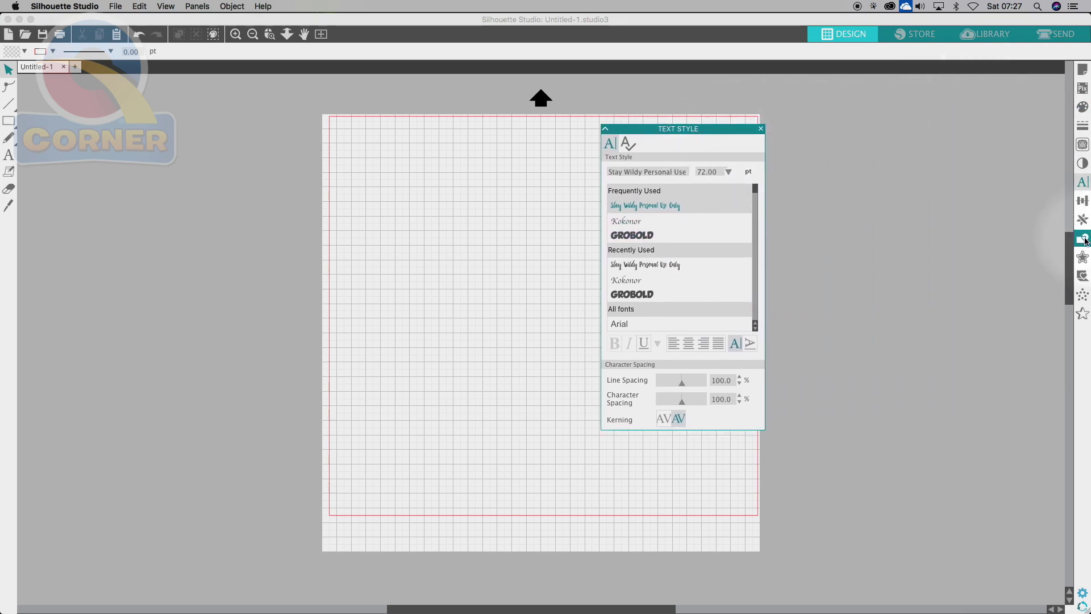
click(1084, 239)
drag(995, 79, 698, 441)
drag(721, 133, 166, 95)
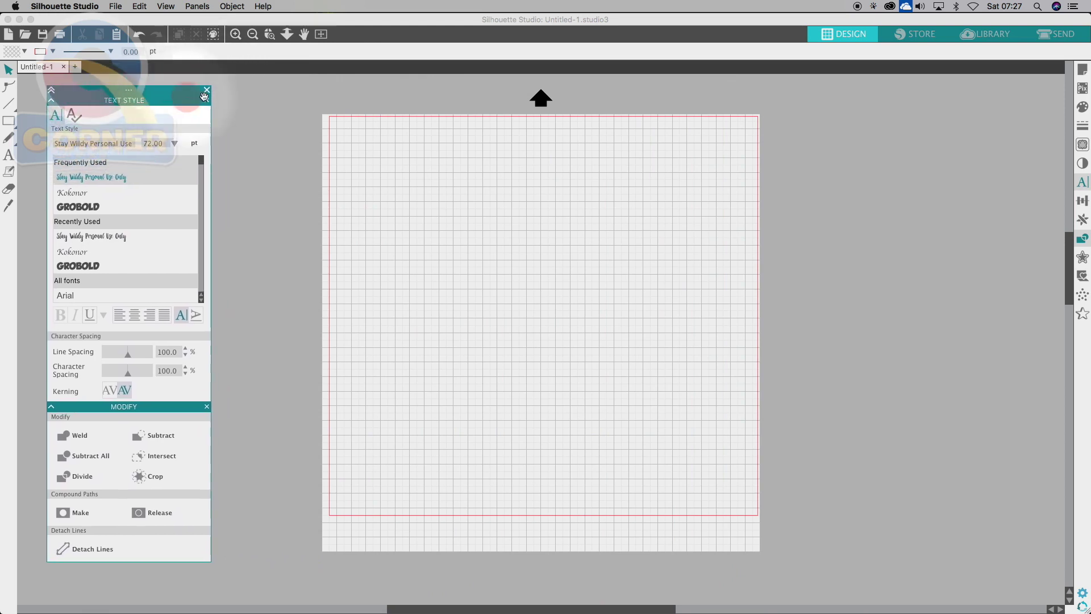
Step: Join the Line Style and Image Effects panels into a second group and attach it to the Text Style group
click(1082, 123)
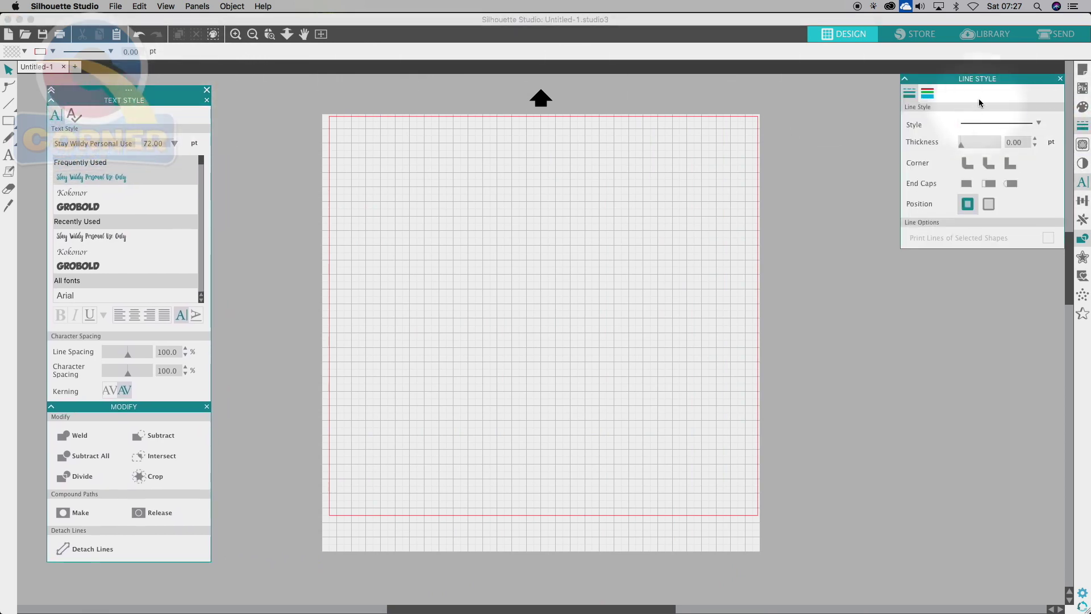
drag(990, 78, 863, 93)
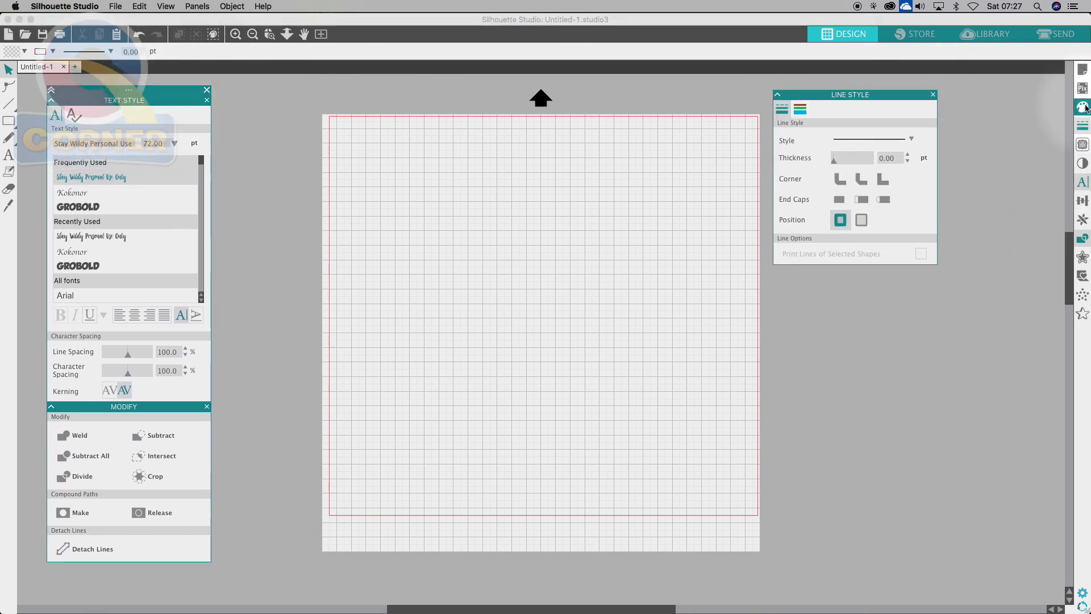
click(1083, 107)
drag(968, 78, 887, 192)
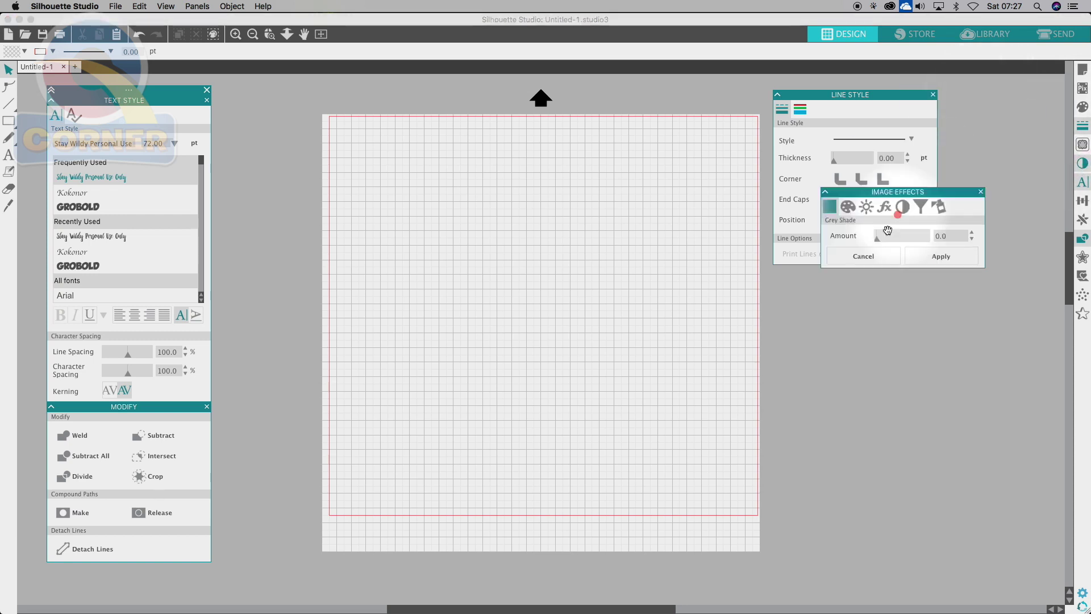
drag(888, 229, 863, 274)
drag(864, 93, 301, 92)
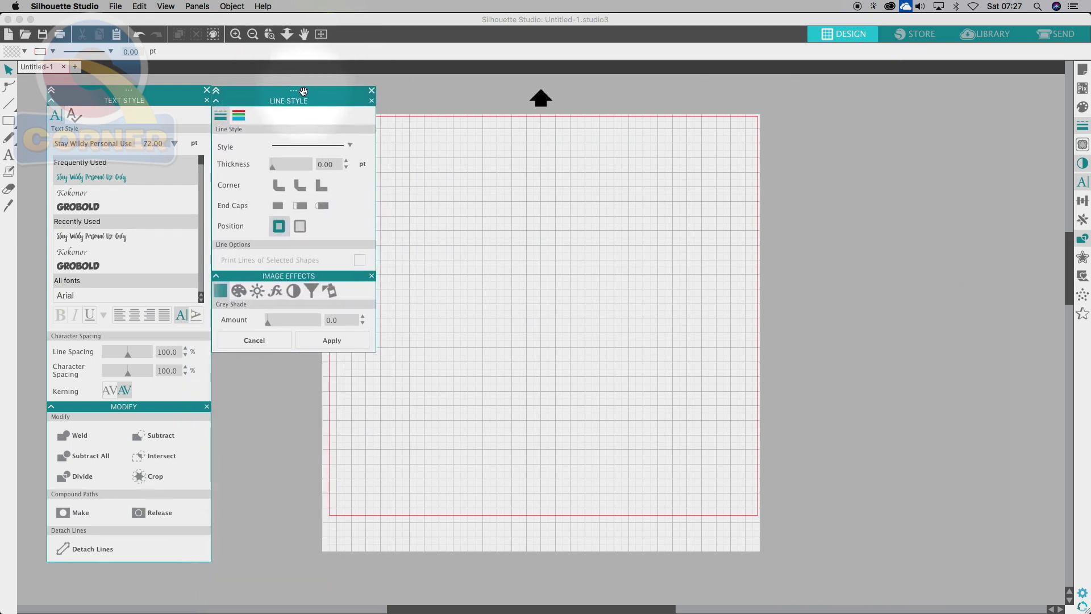
mouse_move(174, 91)
mouse_down()
mouse_move(149, 104)
mouse_move(155, 88)
mouse_up()
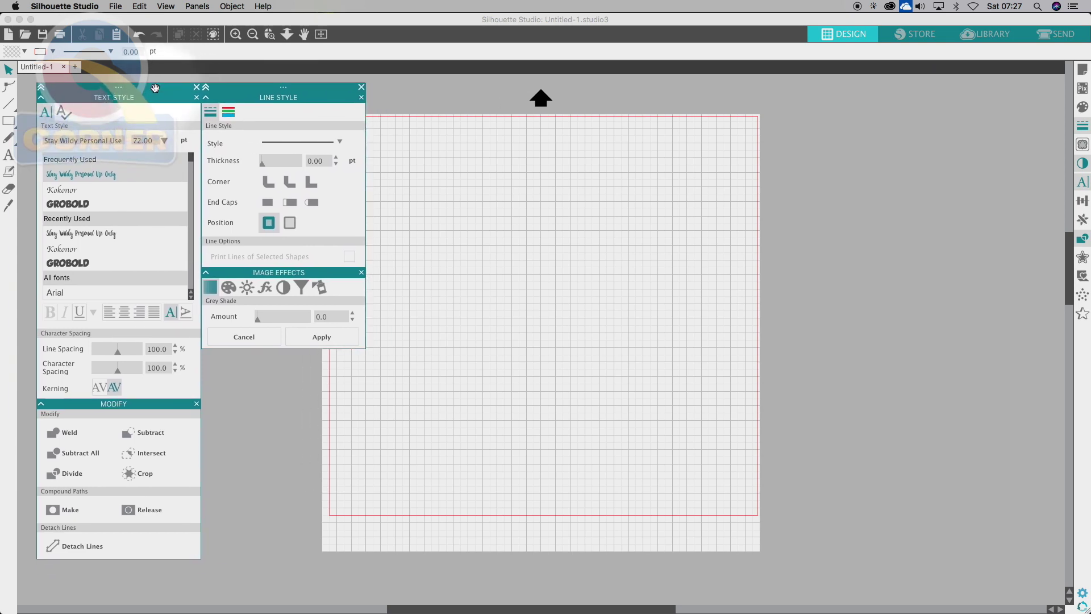
drag(156, 89, 203, 89)
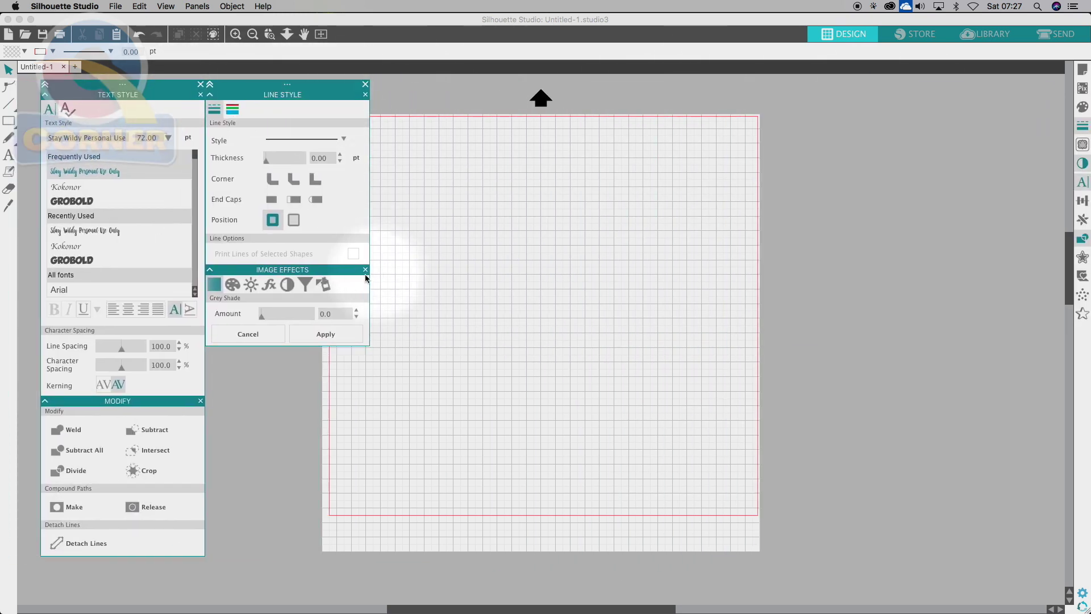
Step: Collapse the Image Effects and Line Style panels, and close all the floating panels
click(209, 270)
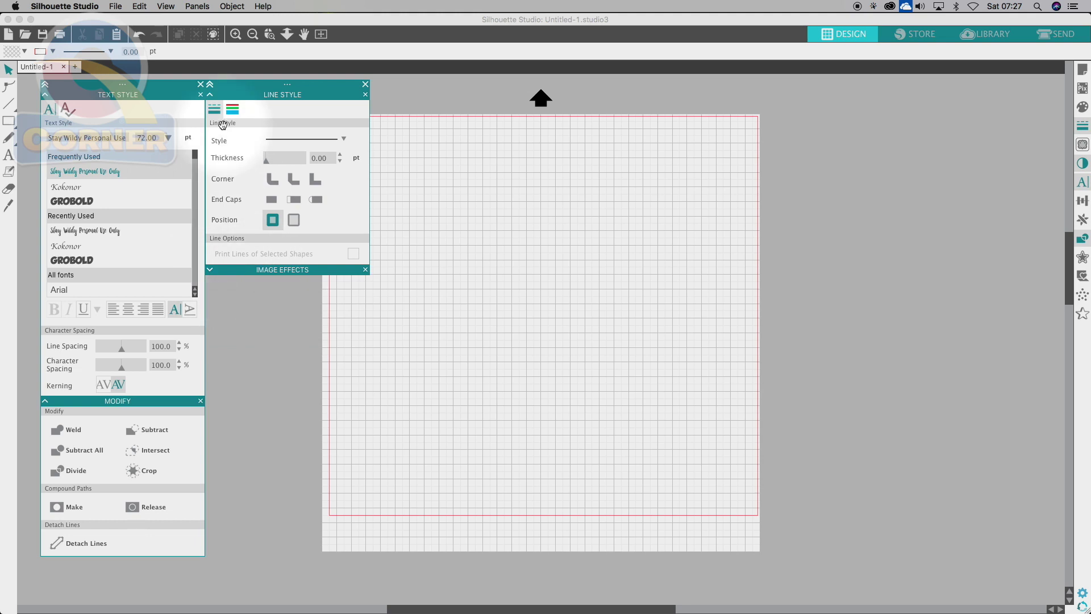
click(209, 95)
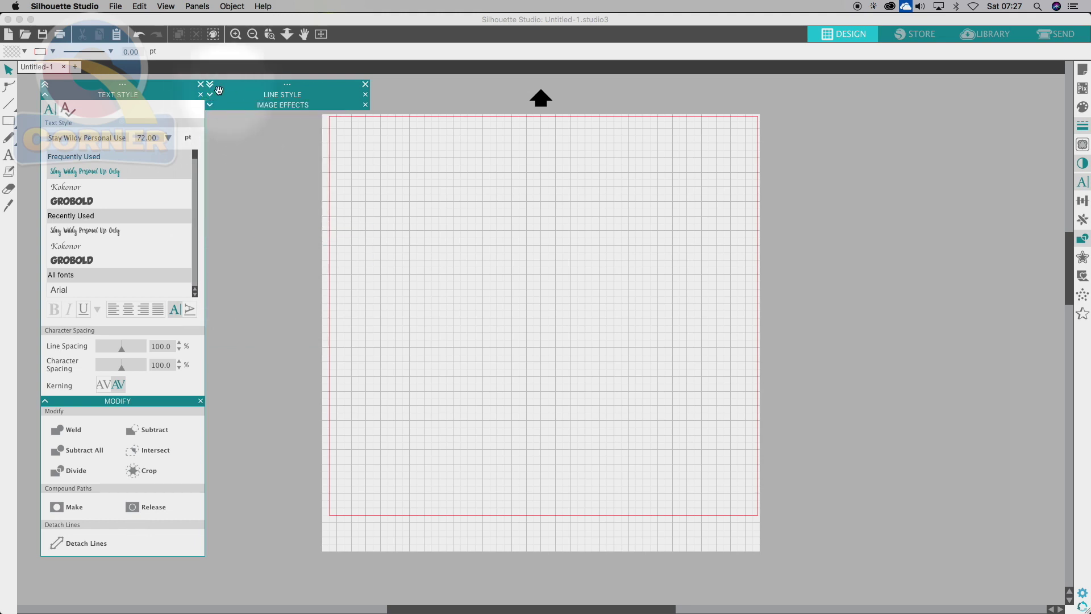
mouse_move(246, 89)
mouse_down()
mouse_move(339, 91)
mouse_move(228, 87)
mouse_up()
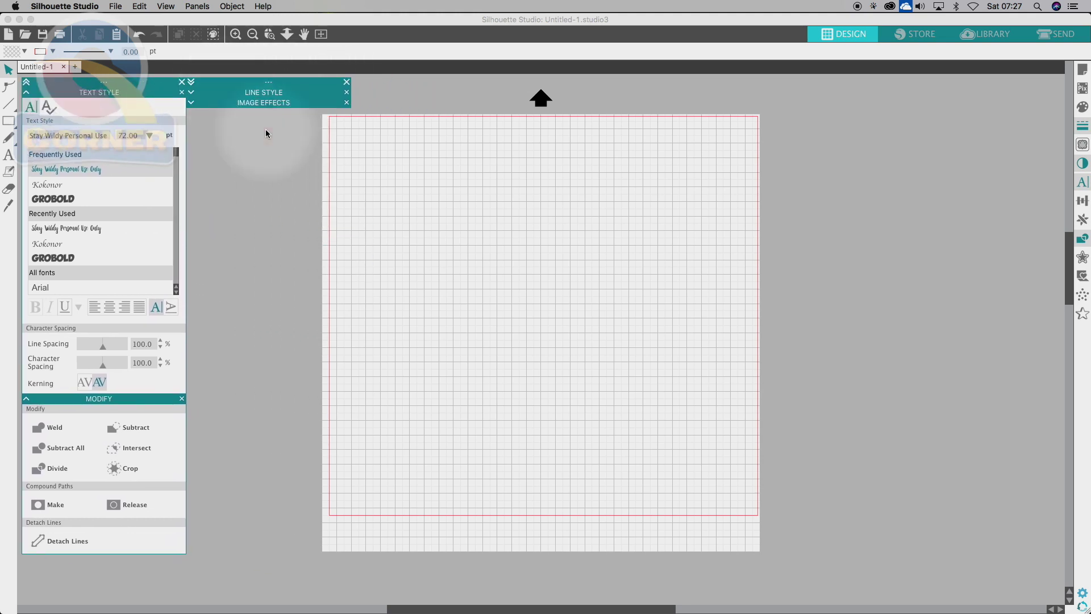
click(348, 93)
click(181, 82)
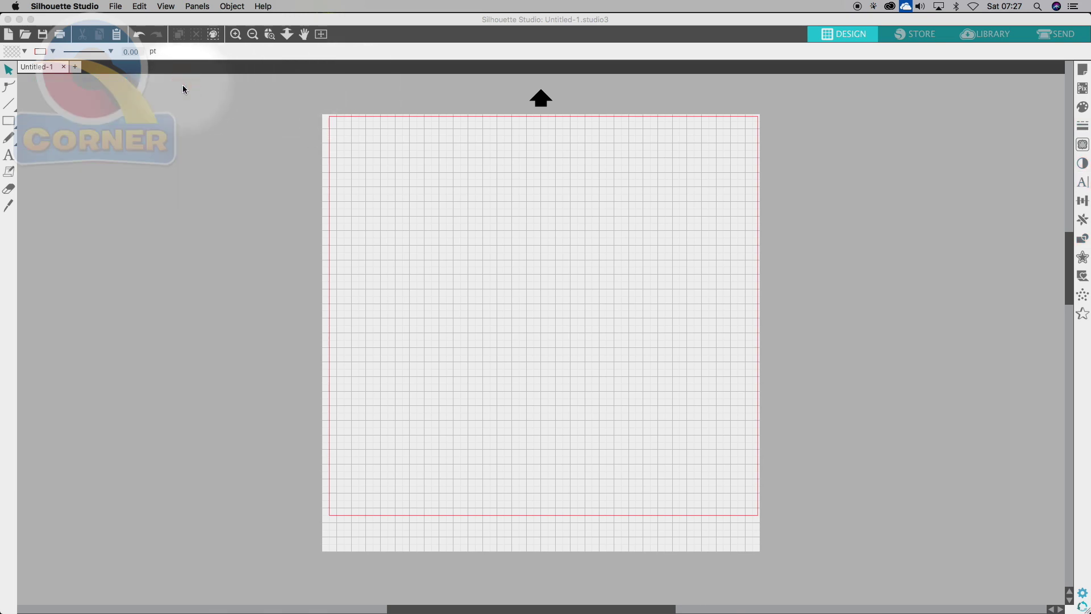
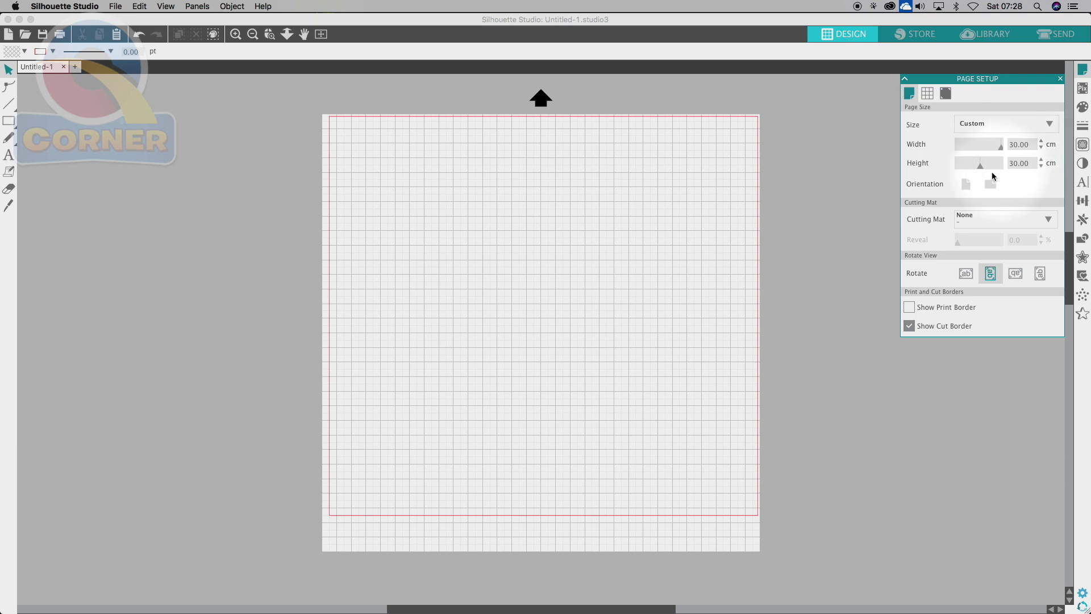
Step: Set the page height to 60 cm and rotate the view so the page stands upright
double_click(1030, 165)
text(60)
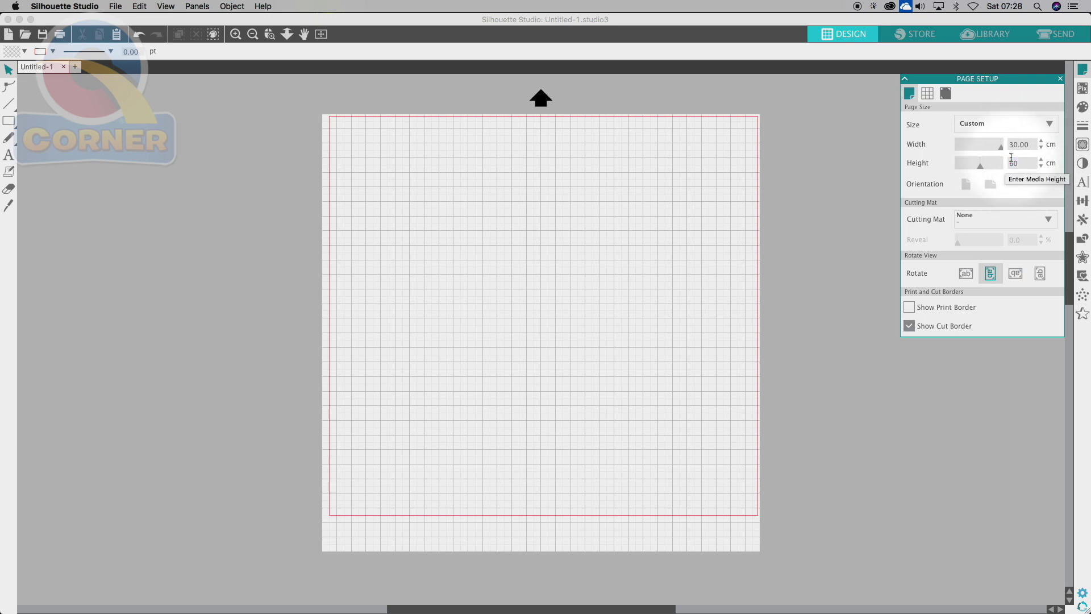
key(Return)
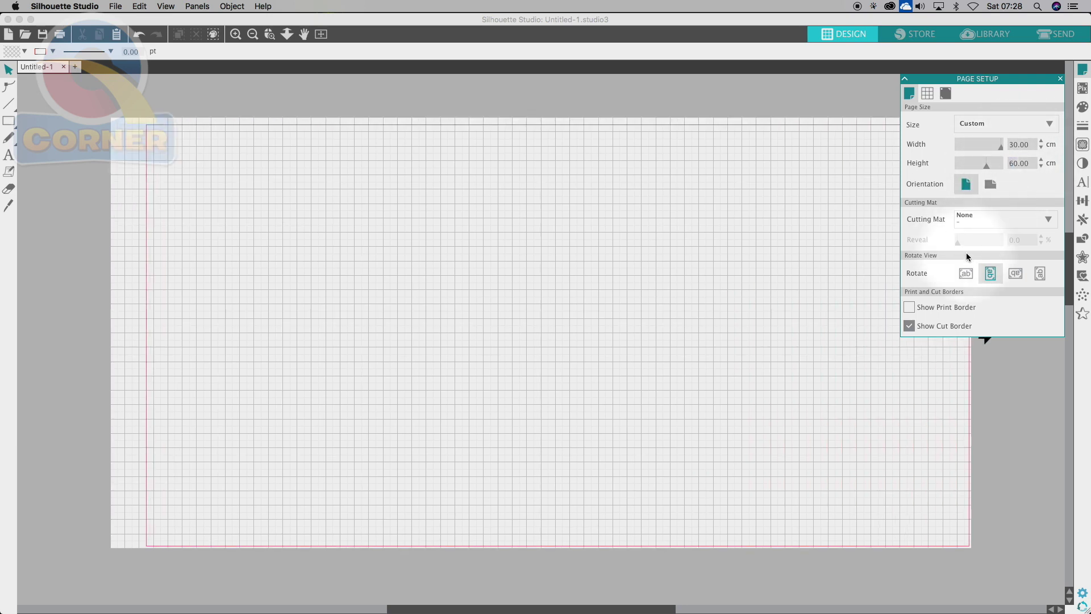
click(915, 321)
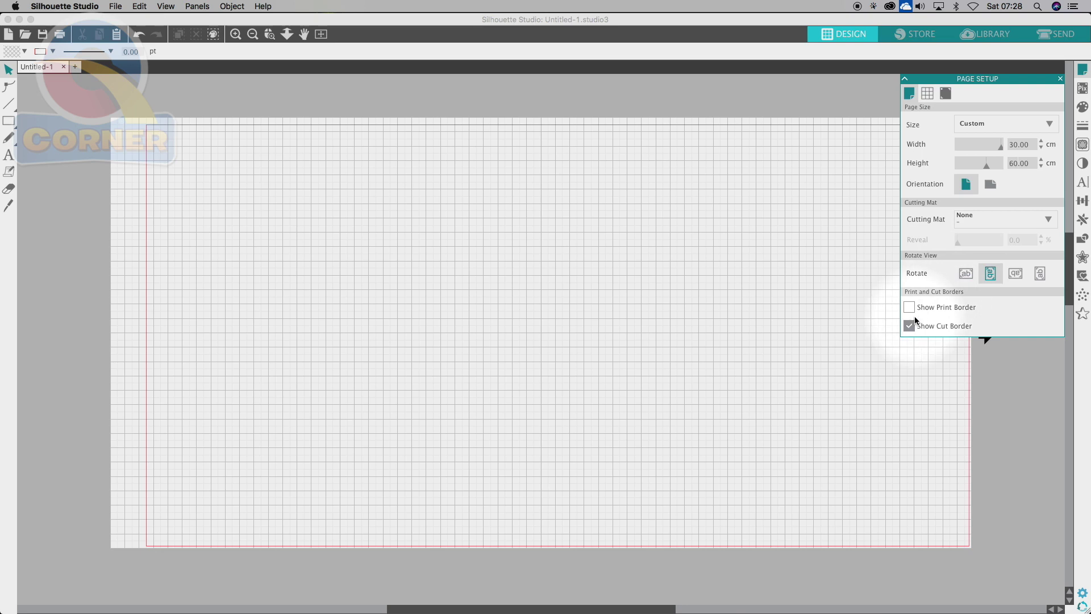
click(1061, 78)
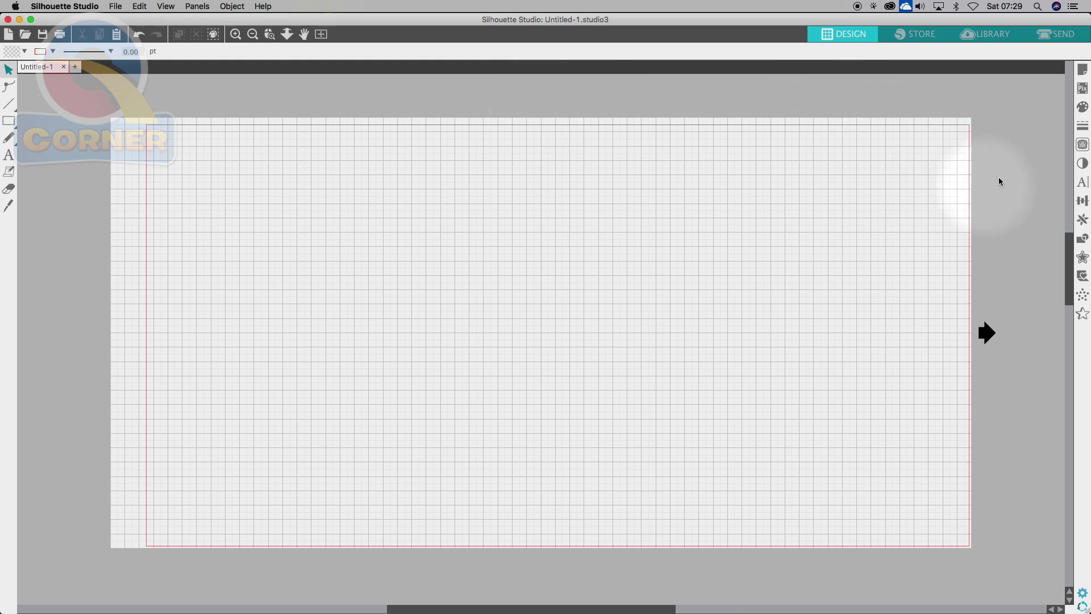
click(1084, 70)
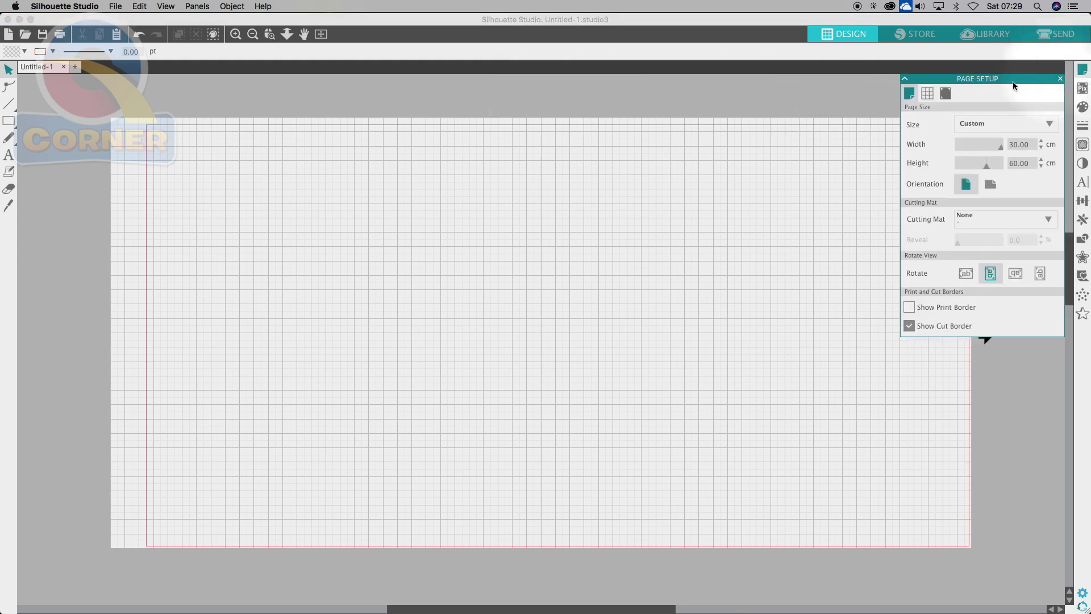
click(973, 277)
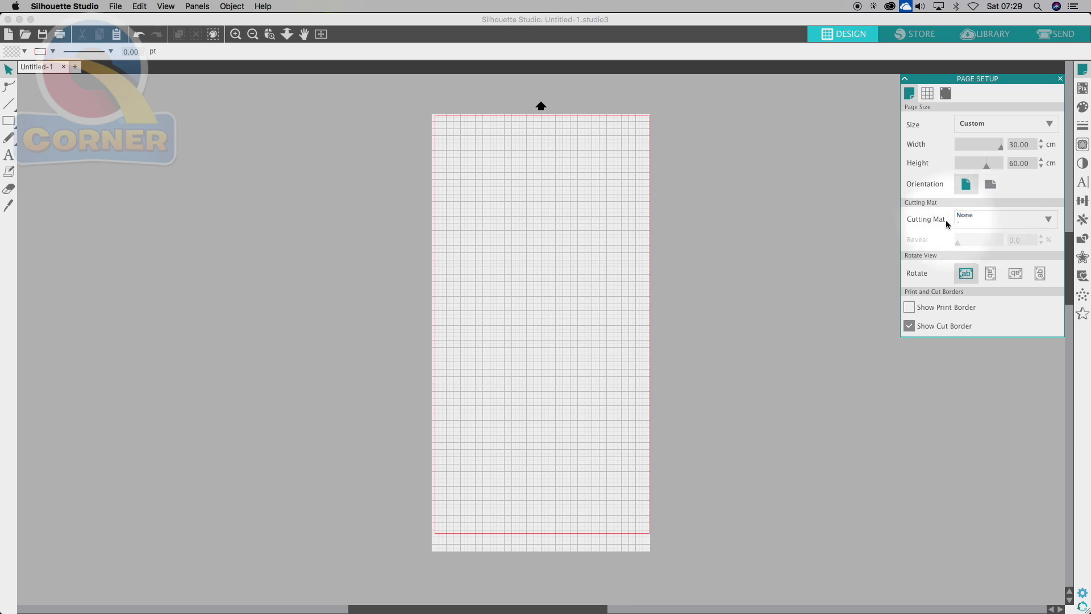
Step: Try the CAMEO 12 x 12 in cutting mat and set the cutting mat back to None
click(1043, 223)
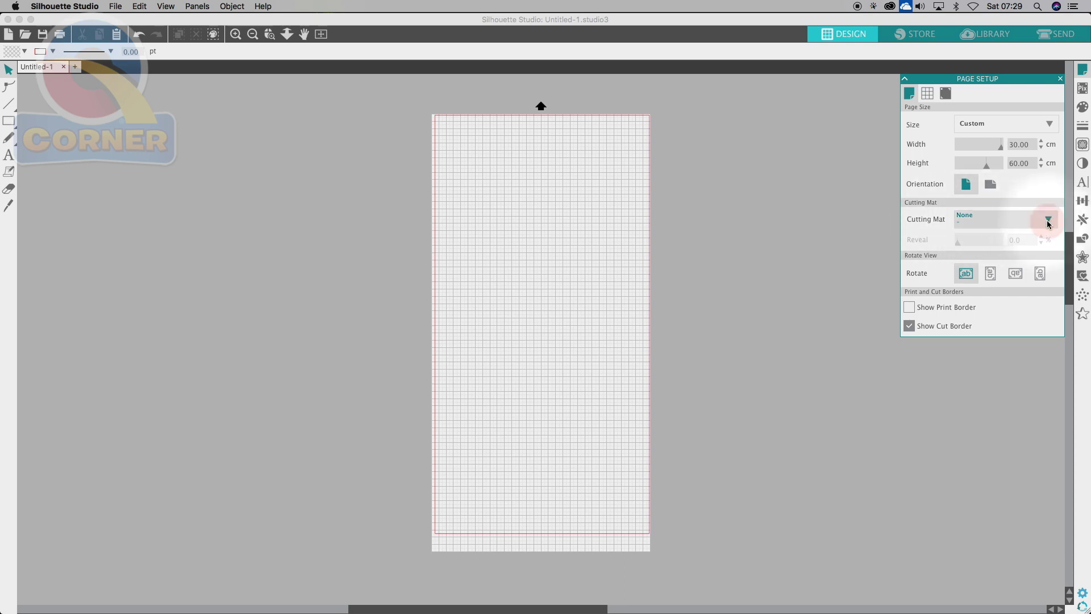
click(979, 267)
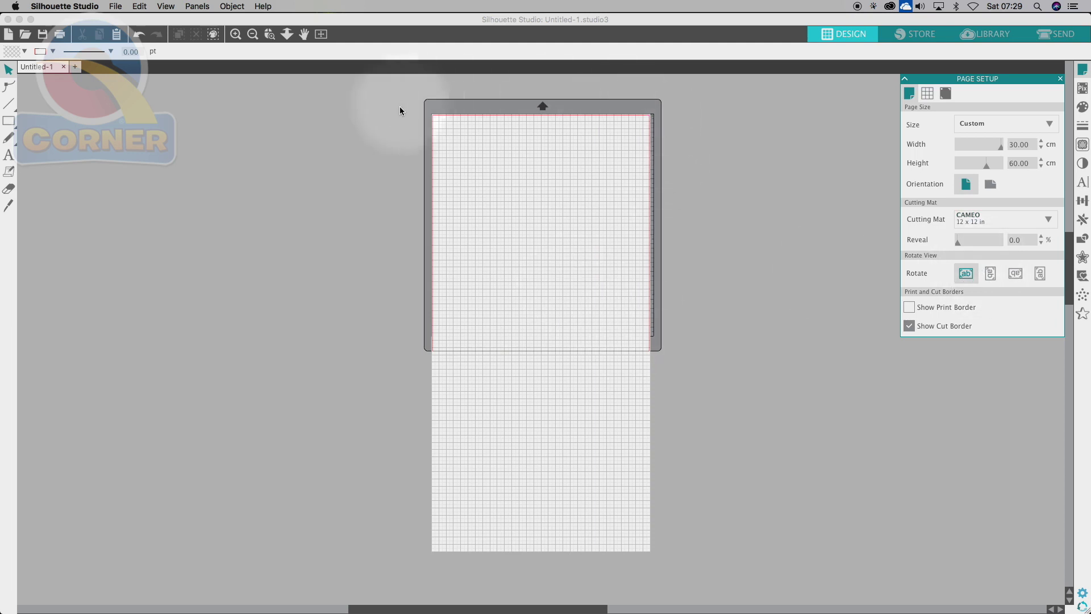
click(1049, 220)
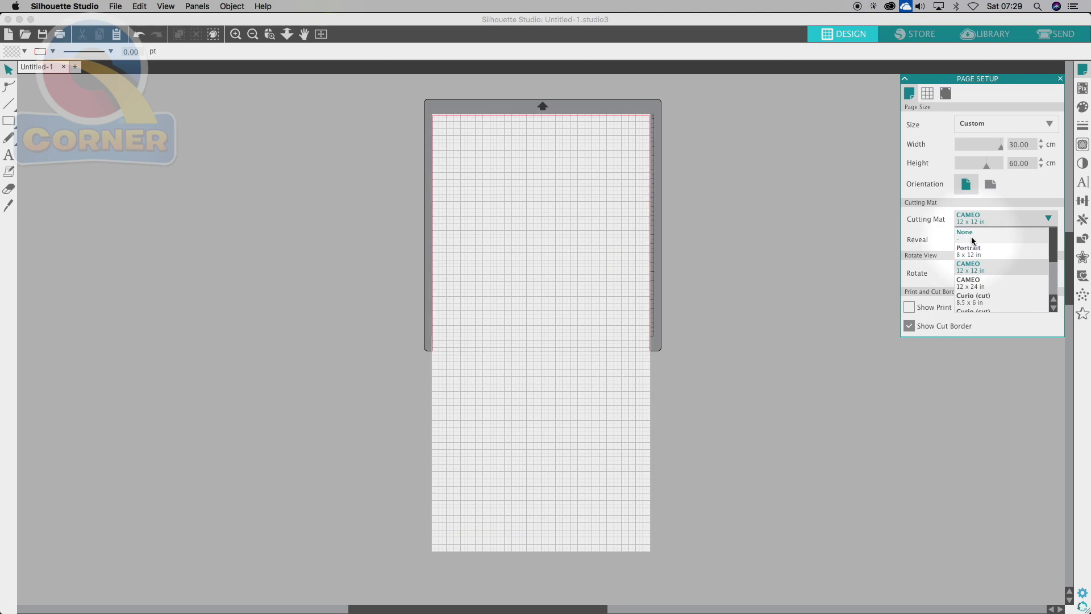
click(973, 240)
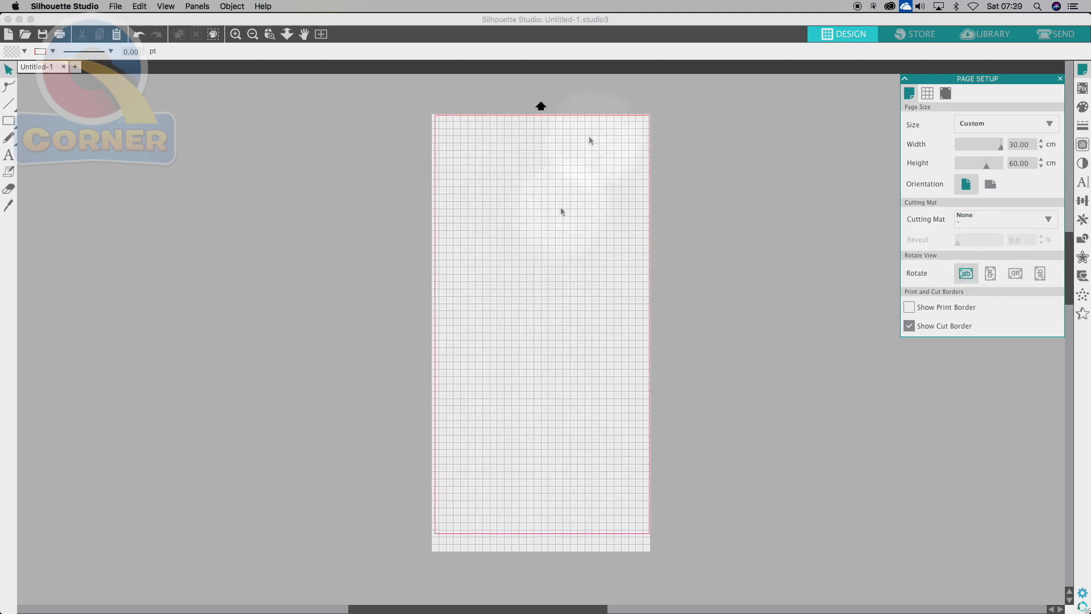
Step: Set the page height to 30 cm and rotate the view so the feed arrow points up
double_click(1031, 162)
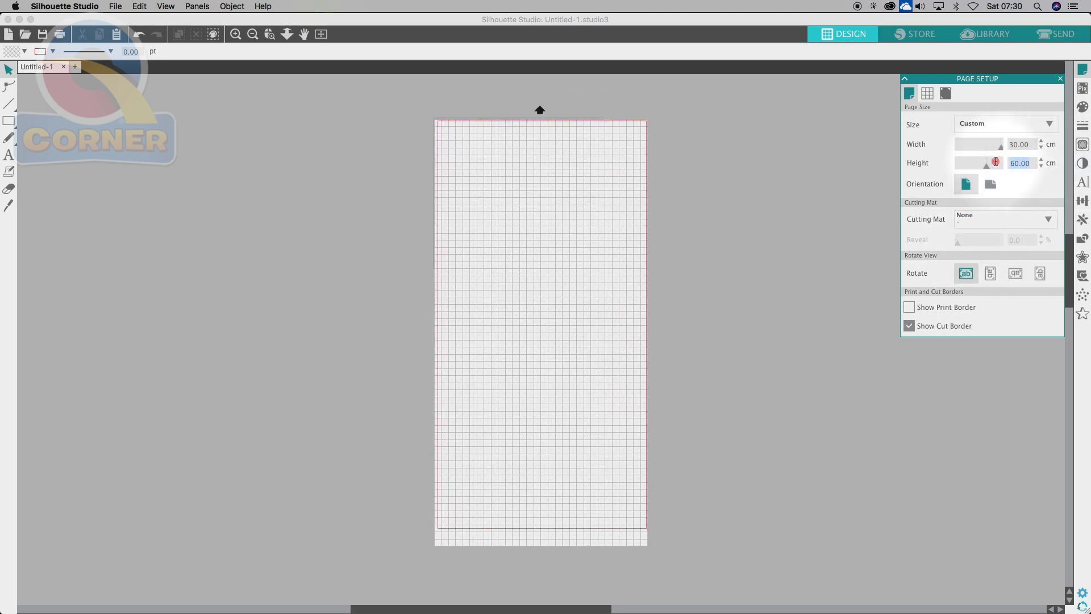
text(30)
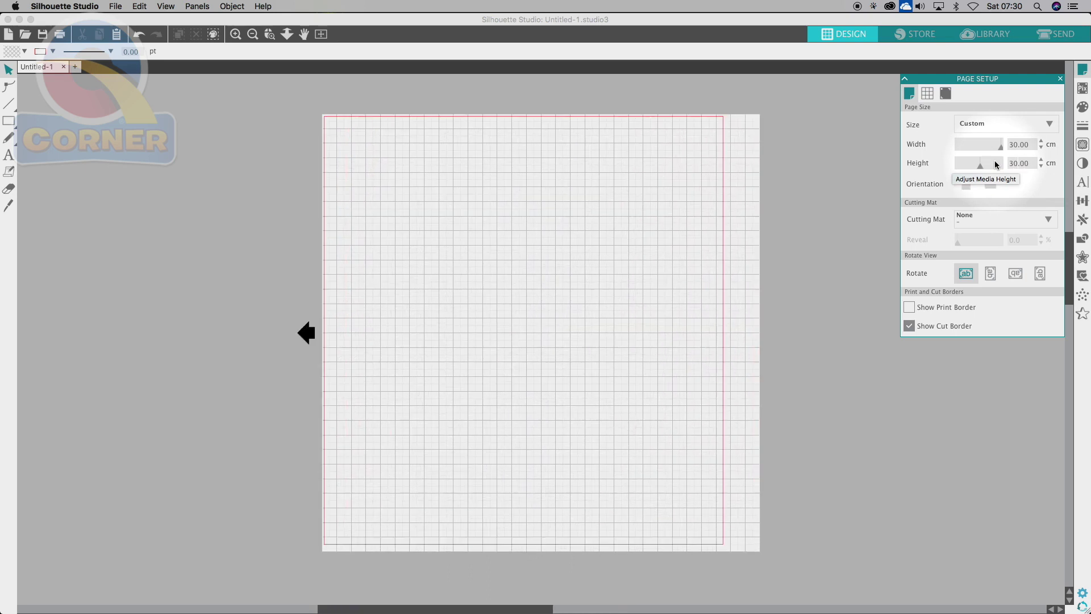
click(990, 274)
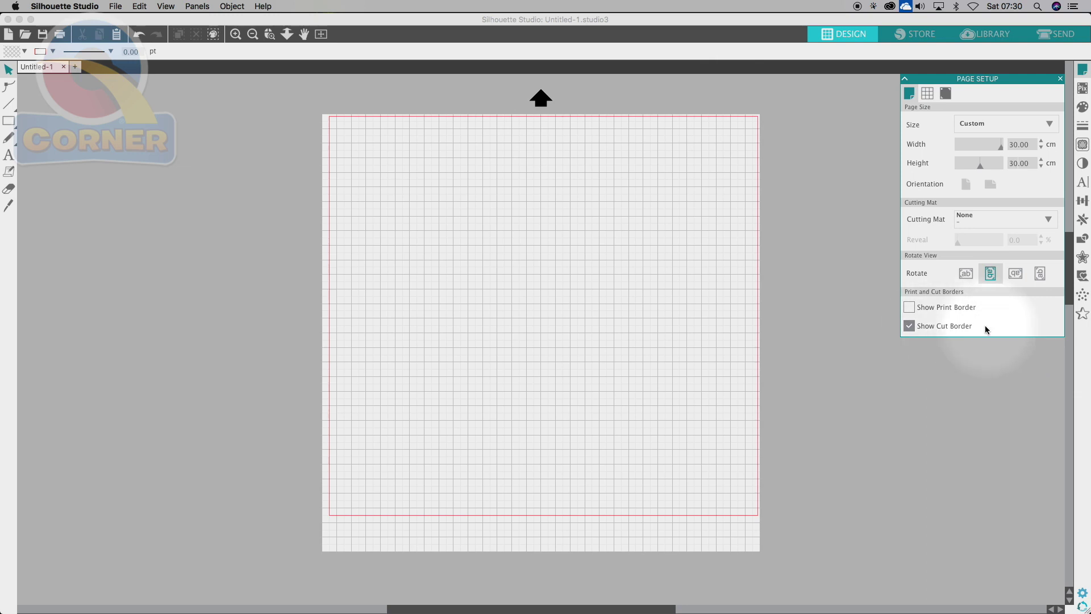
Step: Toggle the cut border's visibility to compare the page with and without it, leaving it hidden
click(913, 326)
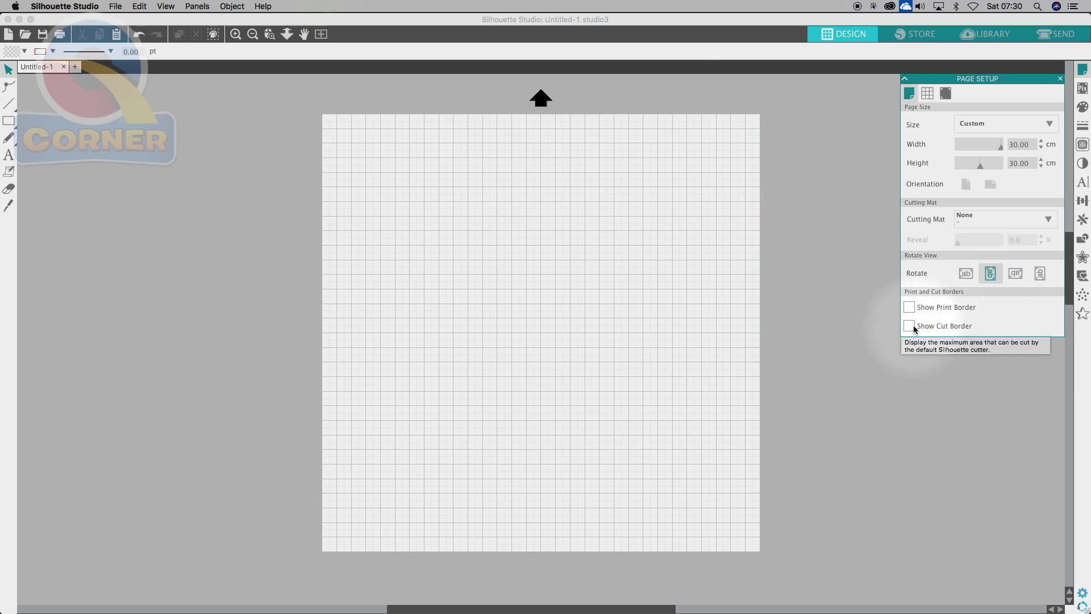
click(911, 327)
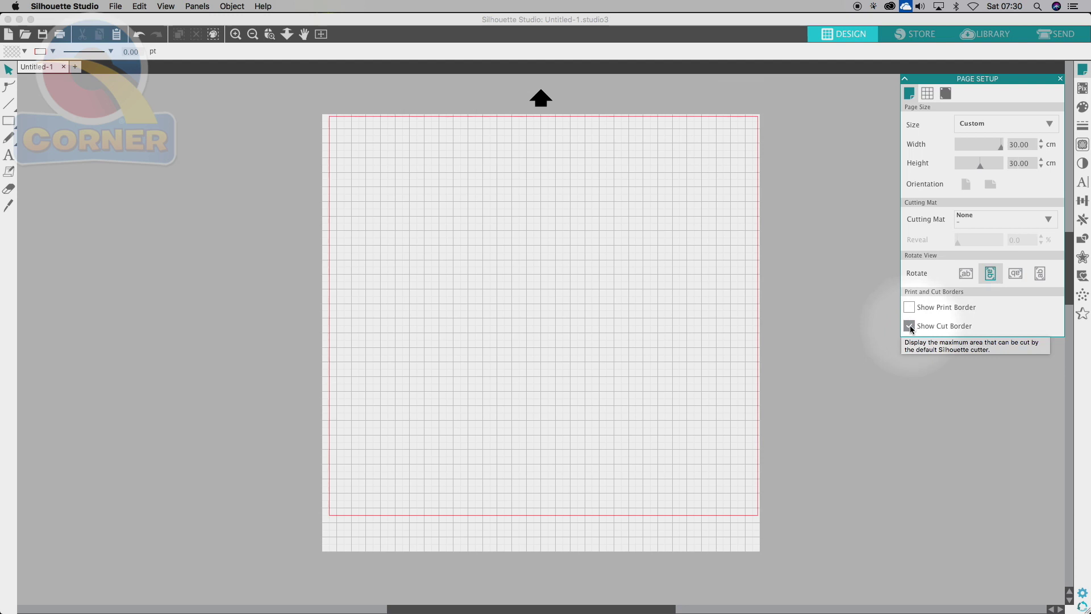
click(909, 326)
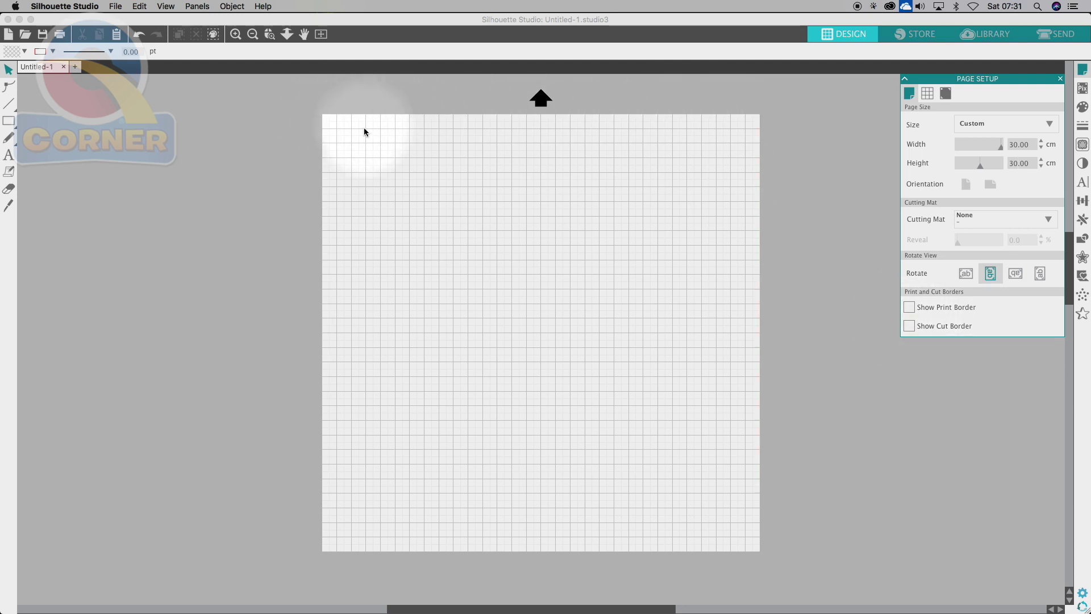
Step: Add the text "Balloon" in the upper-left area of the page
click(8, 158)
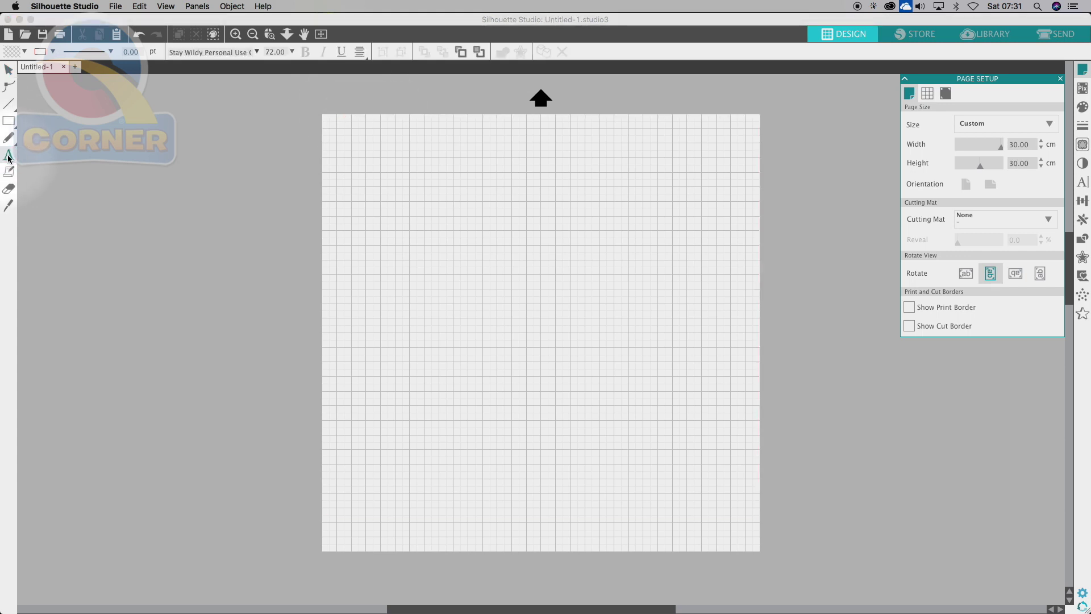
click(374, 193)
click(708, 333)
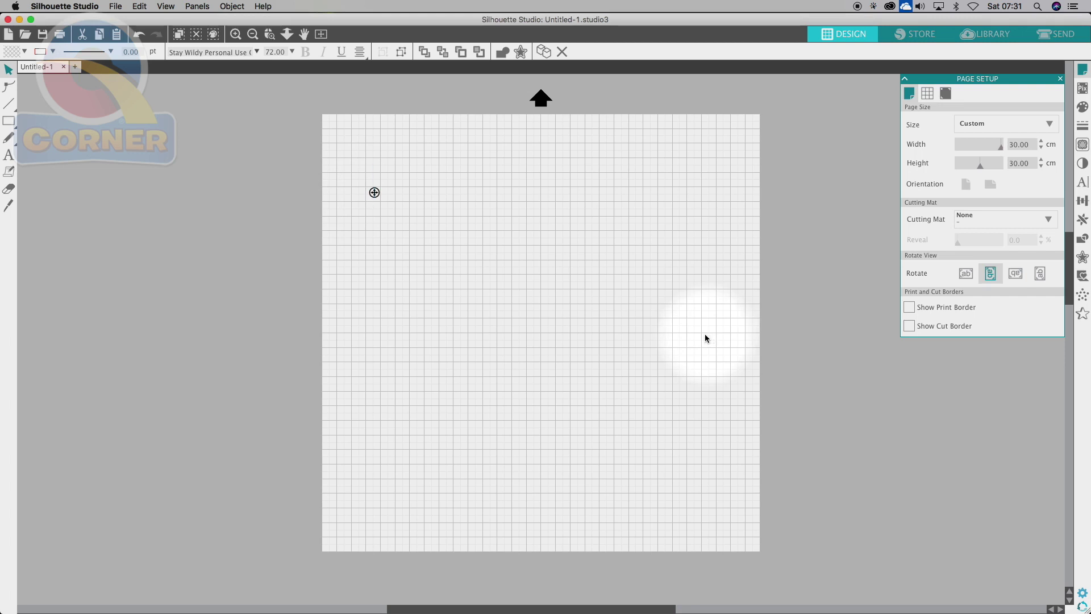
text(Balloon)
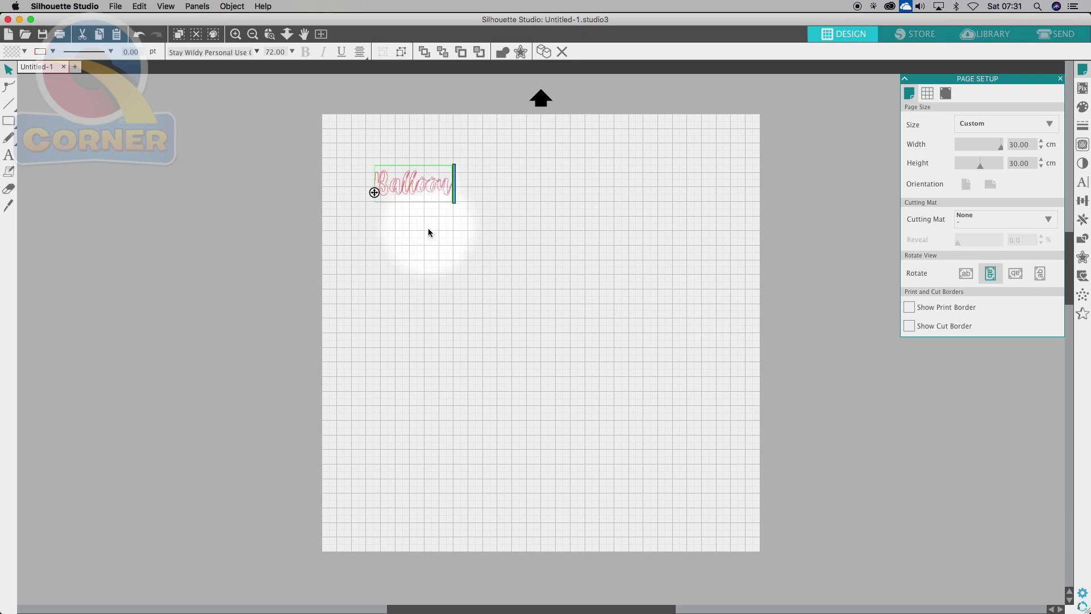
Step: Select the Balloon text and enlarge it proportionally to about 17.8 cm wide
click(428, 210)
click(397, 184)
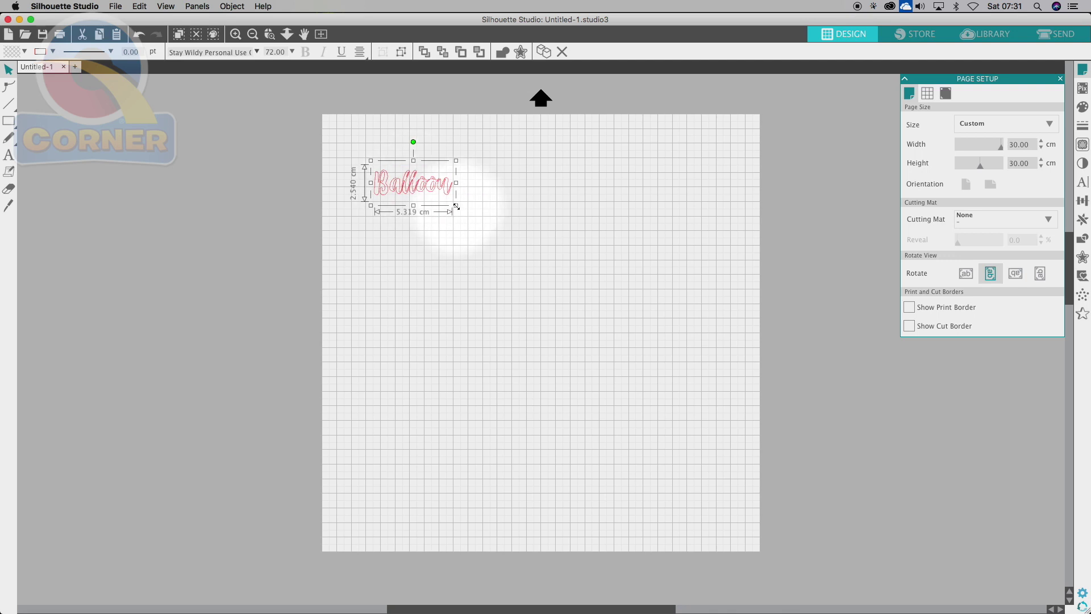
click(457, 206)
drag(456, 206, 632, 308)
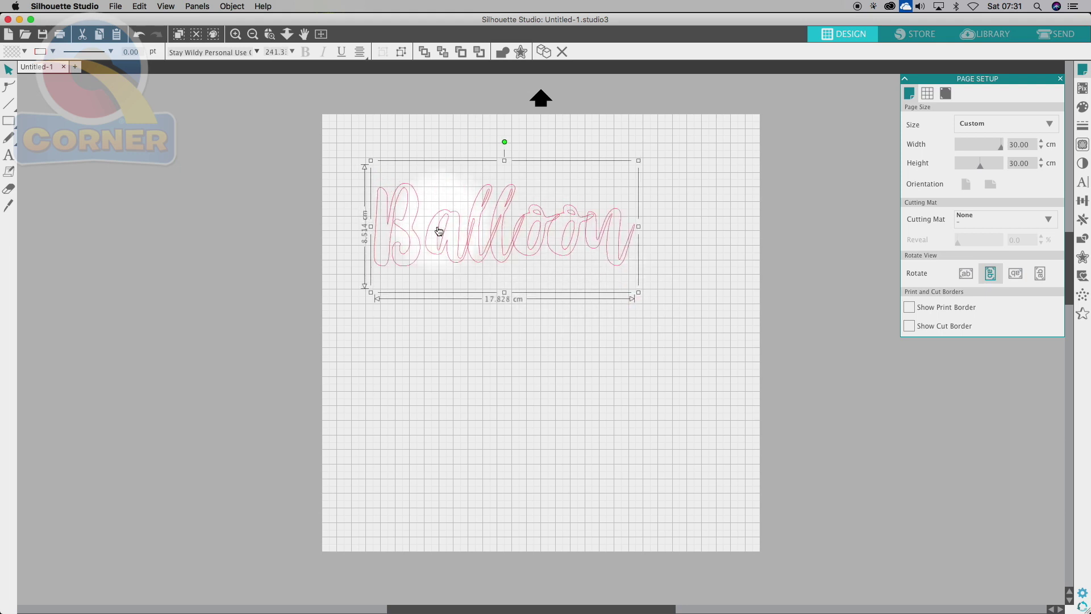
Step: Move the Balloon text so its first letter meets the page's left edge, and deselect it
drag(501, 240, 488, 223)
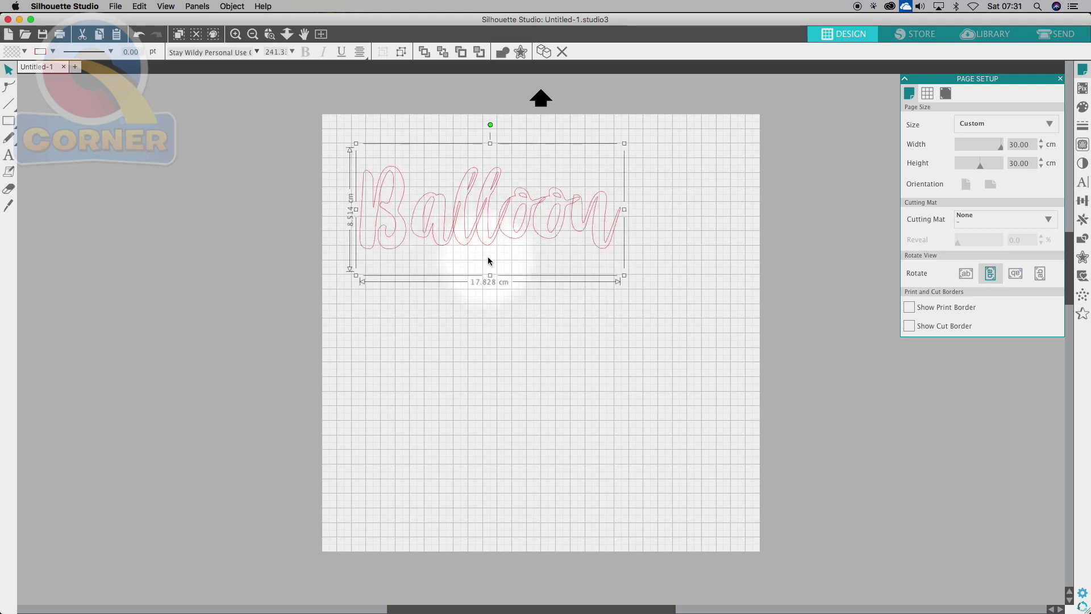
drag(489, 227, 455, 218)
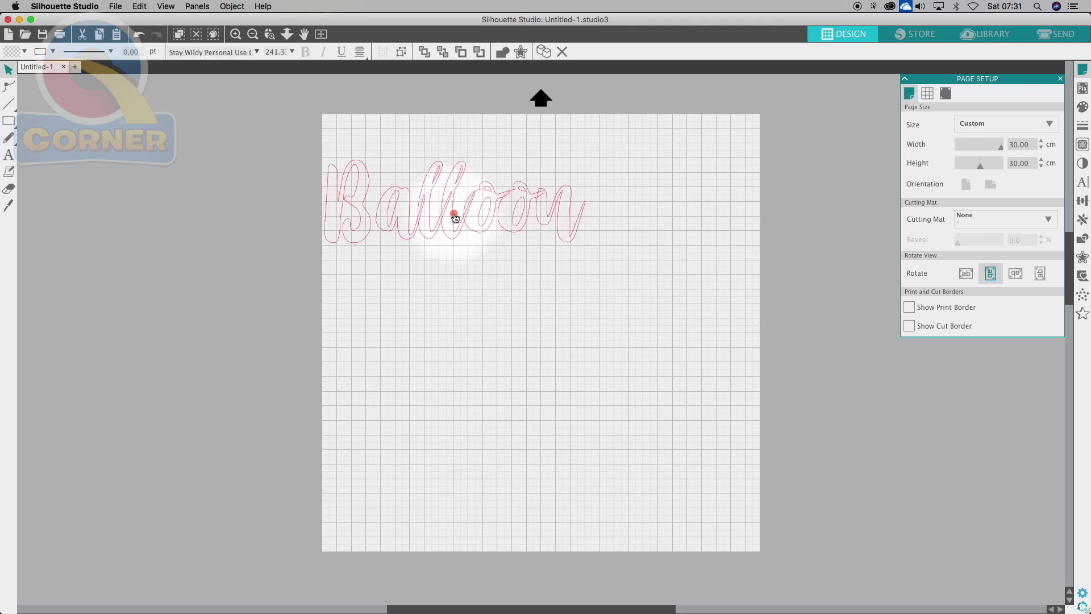
click(461, 286)
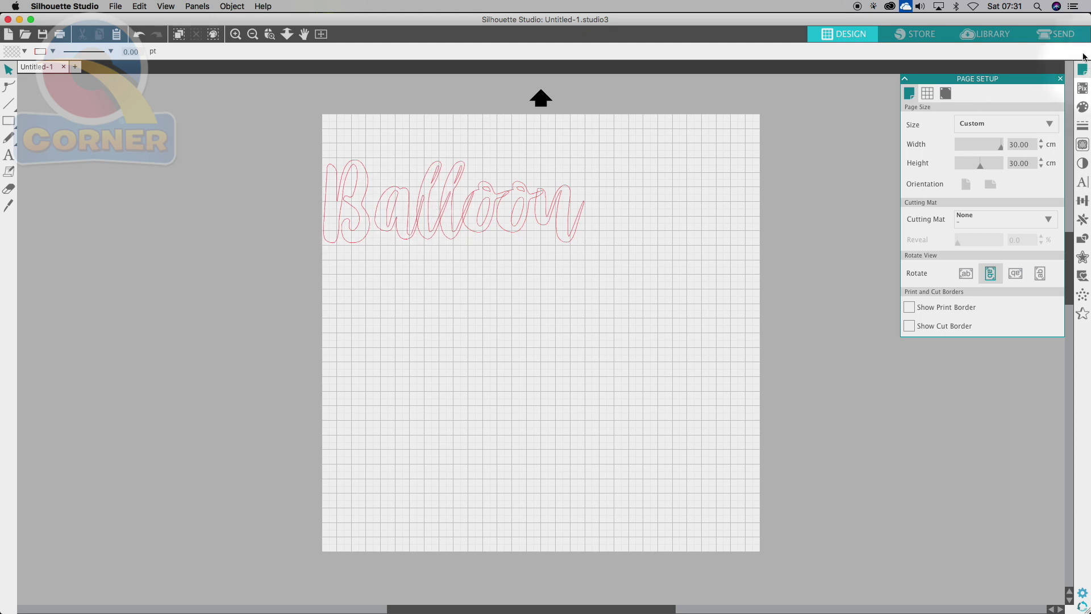
Step: Check the Balloon text's cut lines in the Send workspace, and turn on the cut border back in the design workspace
click(1066, 36)
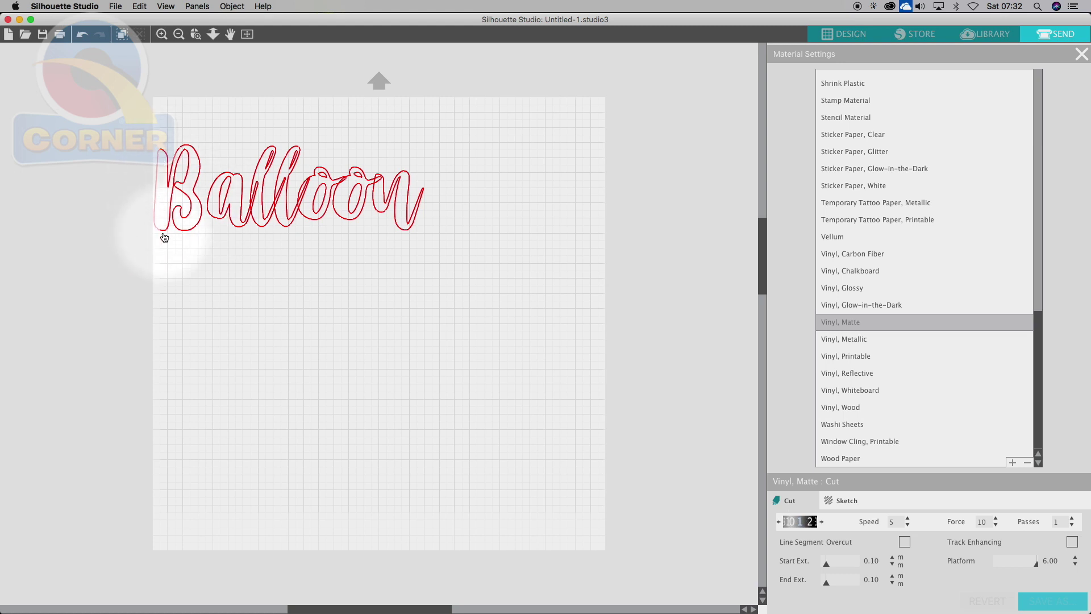
click(837, 36)
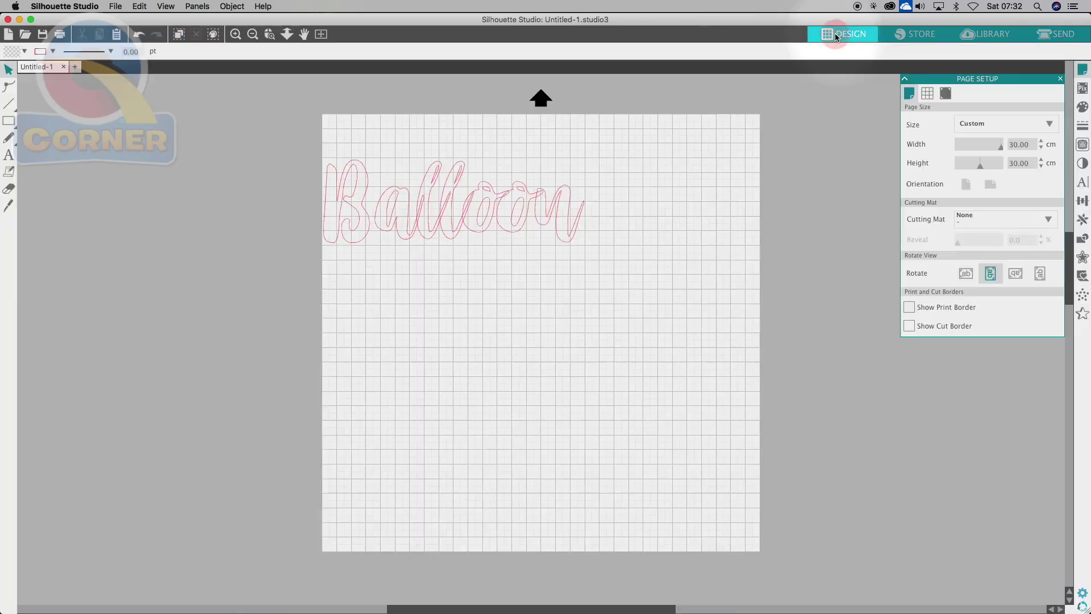
click(908, 326)
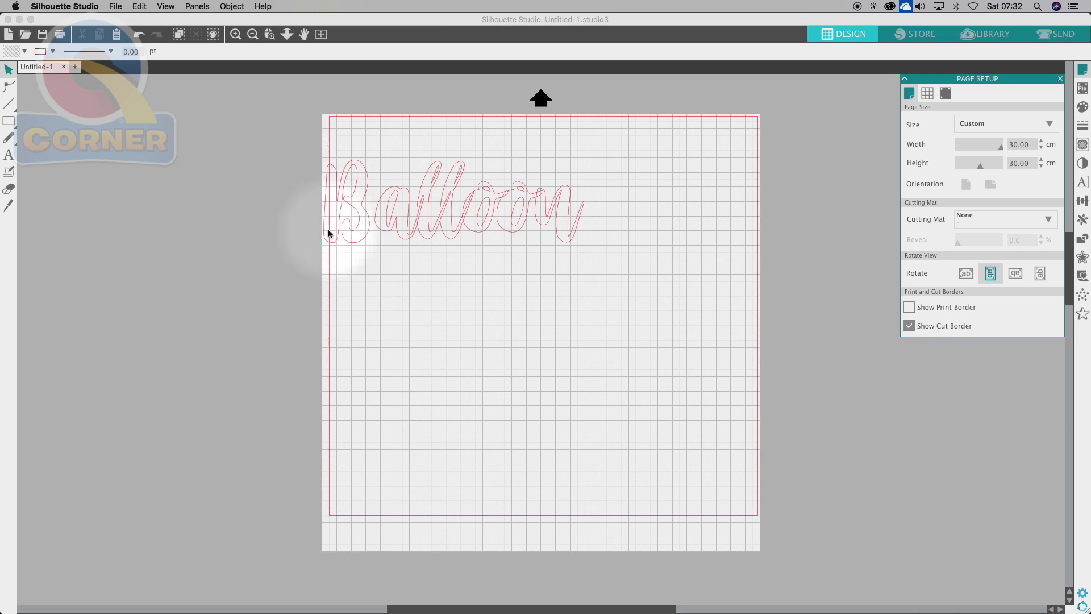
Step: In the Send workspace, move the Balloon text just inside the cut border's left edge, and return to the design workspace
click(1062, 35)
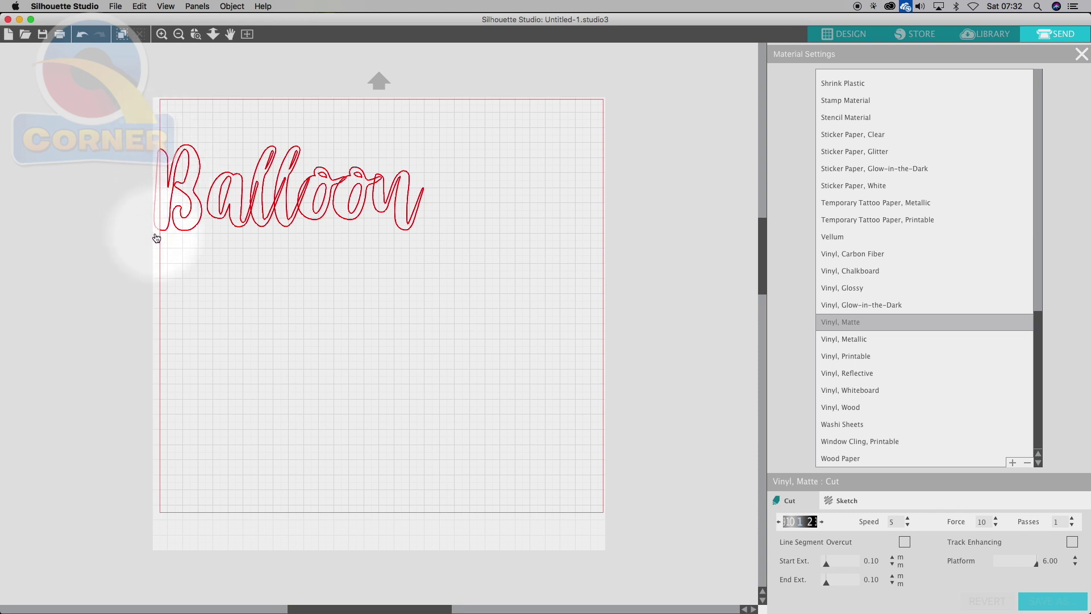
drag(171, 177, 177, 180)
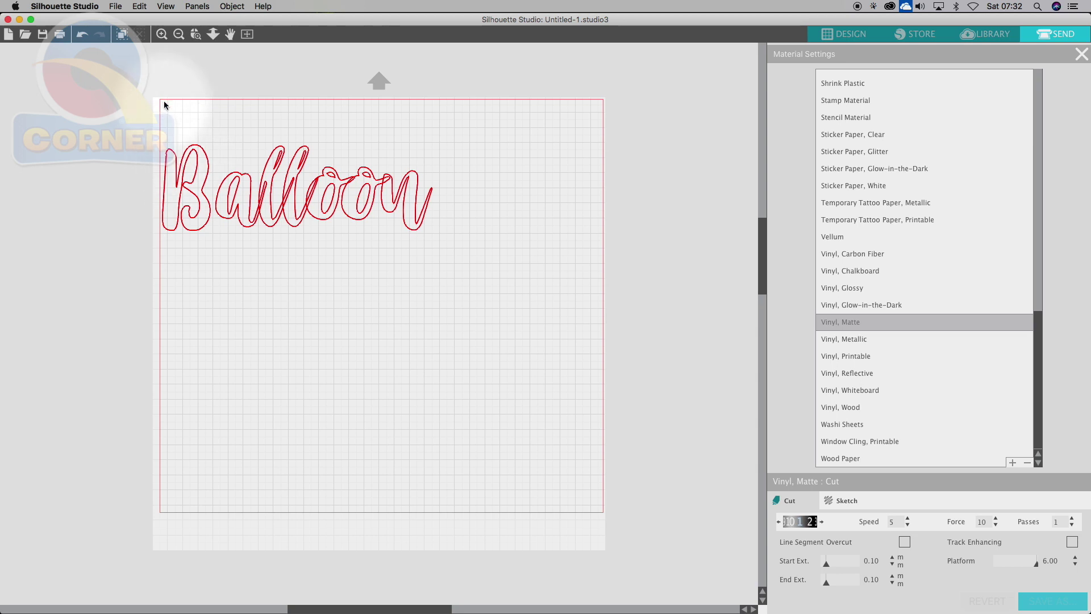
click(853, 34)
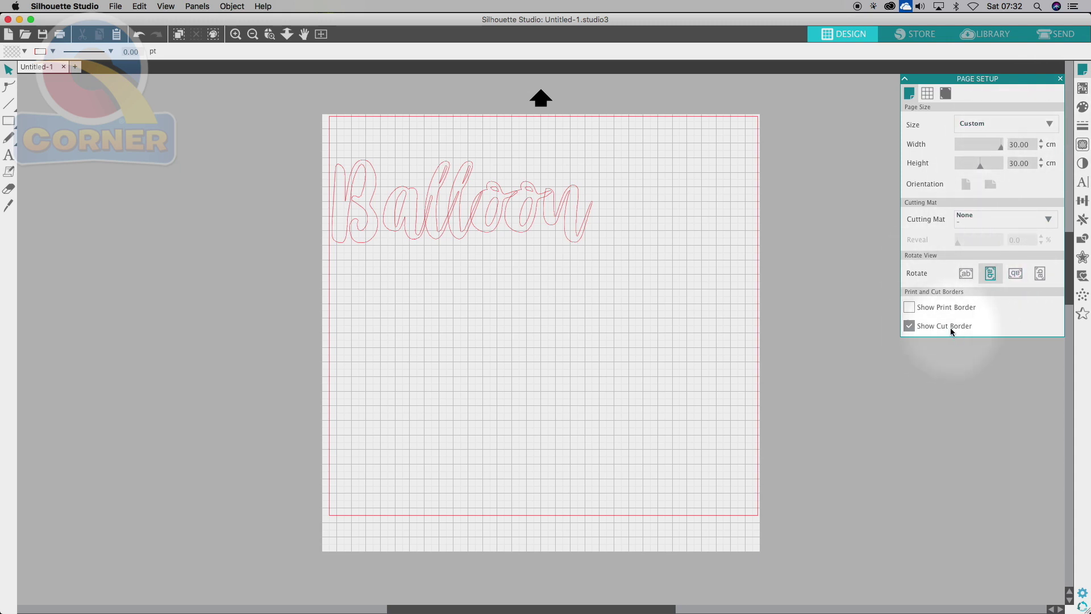
Step: Close the Page Setup panel and move the Balloon text farther right, well clear of the cut border
click(1061, 79)
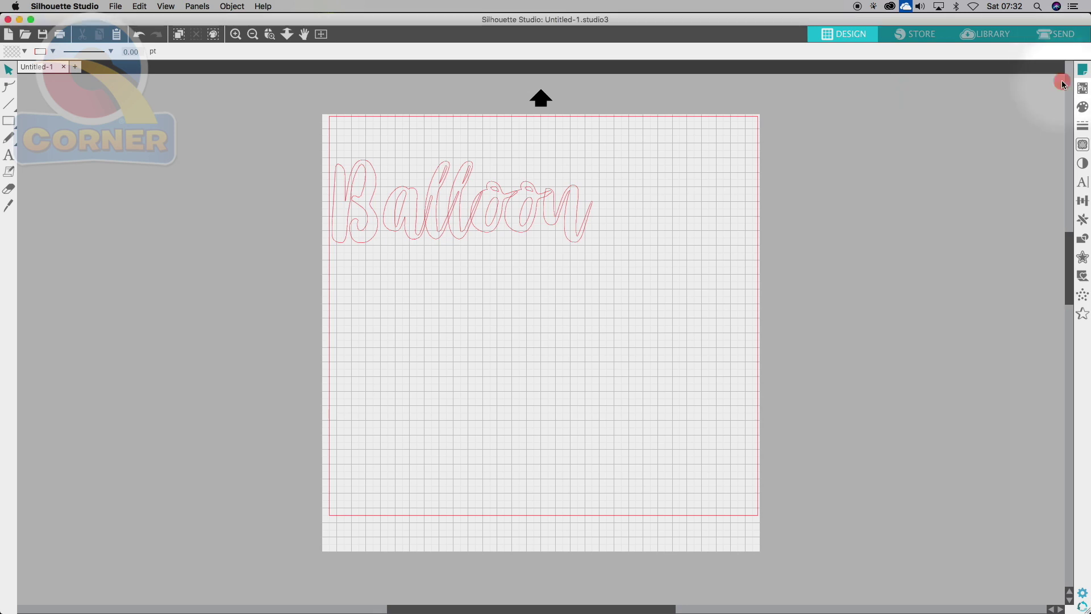
drag(438, 219, 474, 219)
click(459, 496)
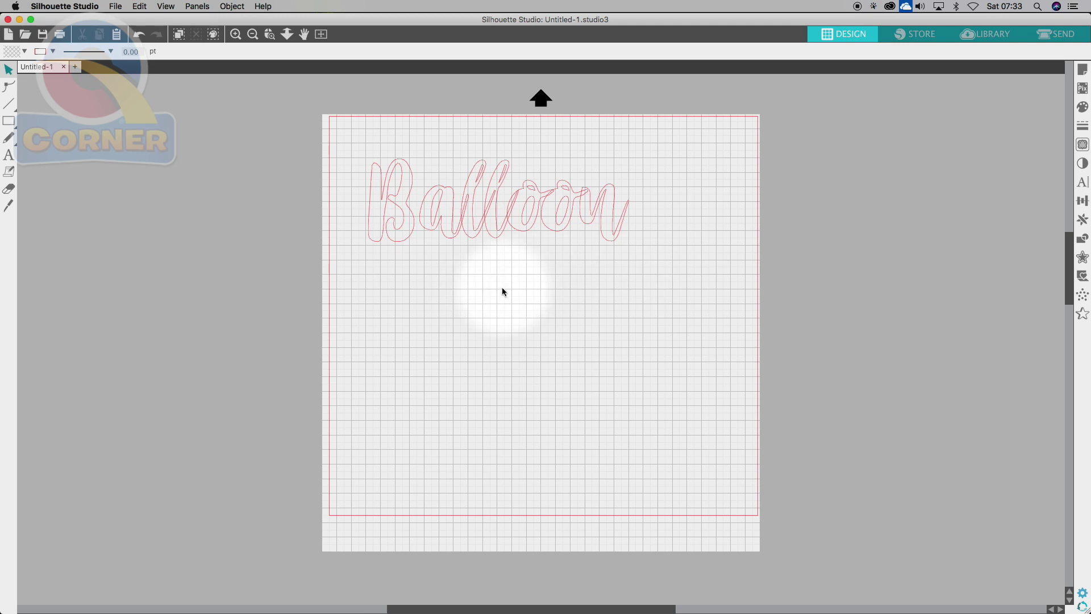
Step: Reopen Page Setup at its grid options and turn off the page grid
click(1084, 72)
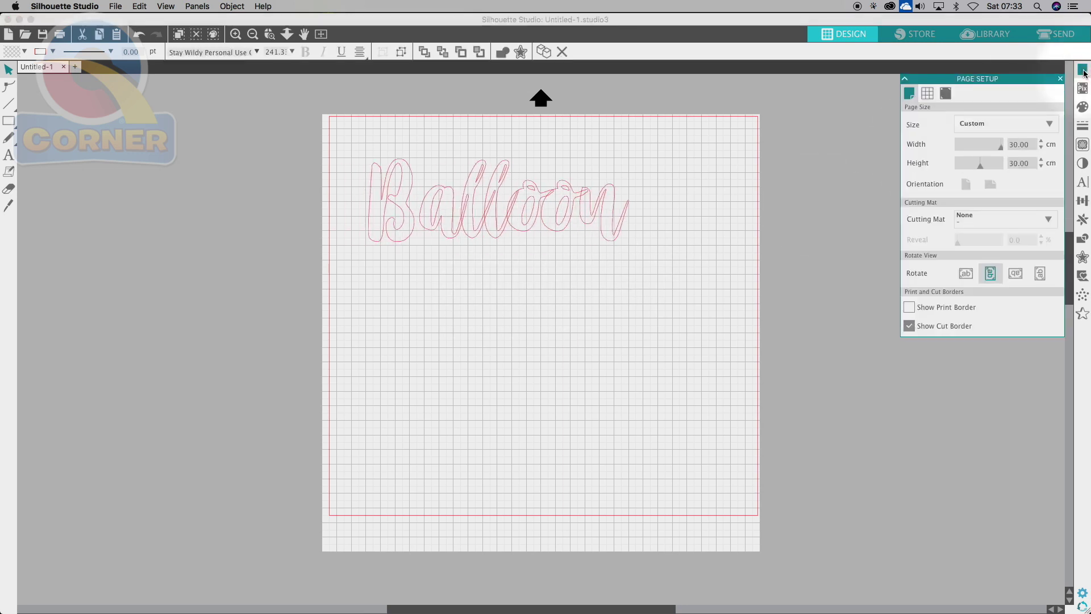
click(929, 95)
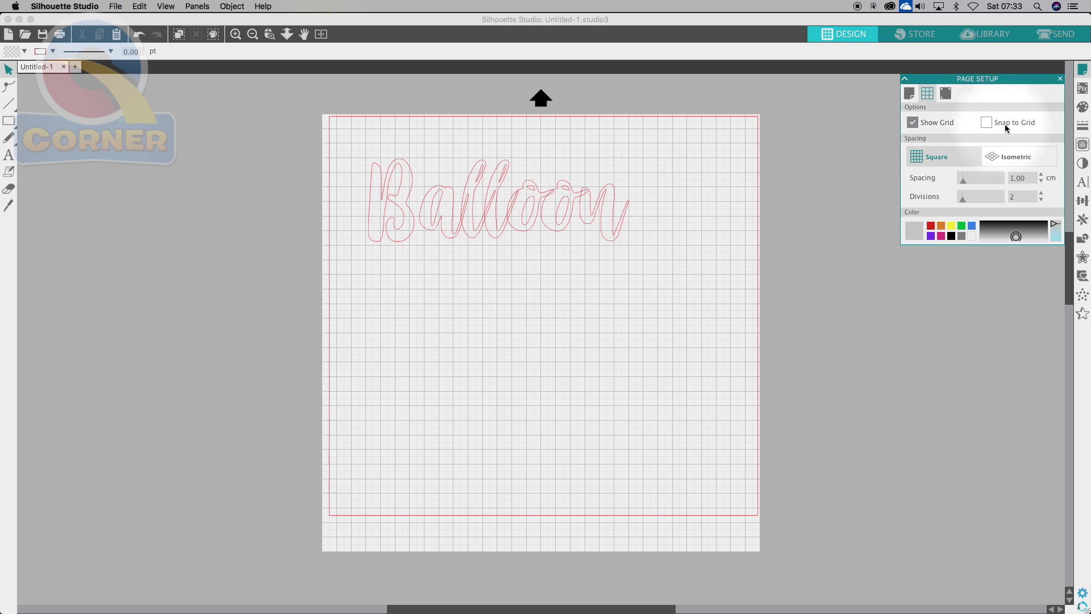
click(918, 122)
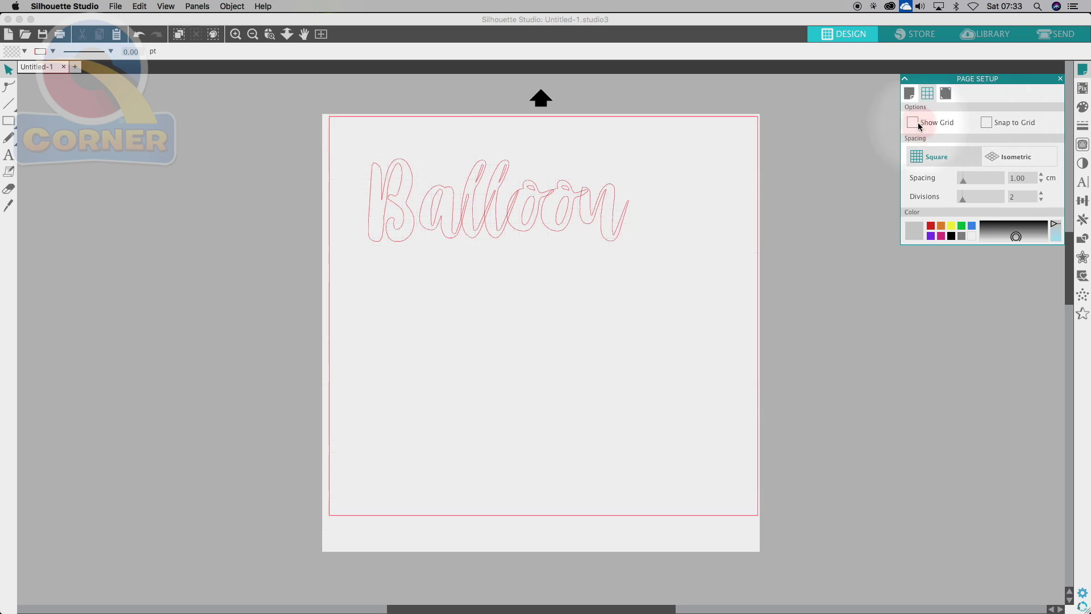
Step: Turn on the page grid with Snap to Grid, and move the Balloon text toward the cut border's upper-left corner
click(919, 122)
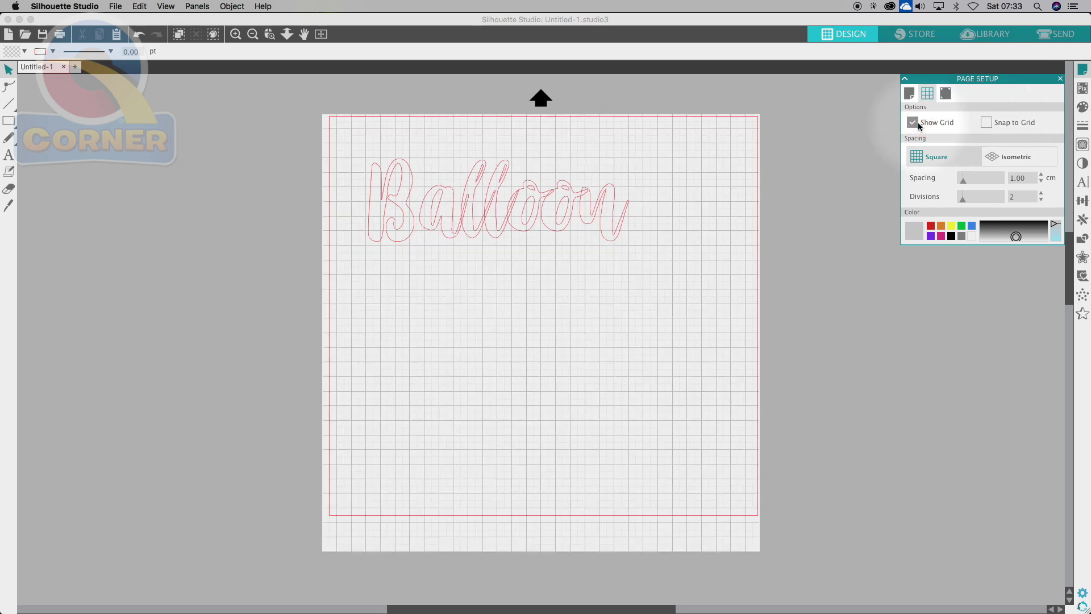
click(995, 122)
click(486, 200)
mouse_move(499, 199)
mouse_down()
mouse_move(493, 182)
mouse_move(481, 196)
mouse_move(478, 185)
mouse_up()
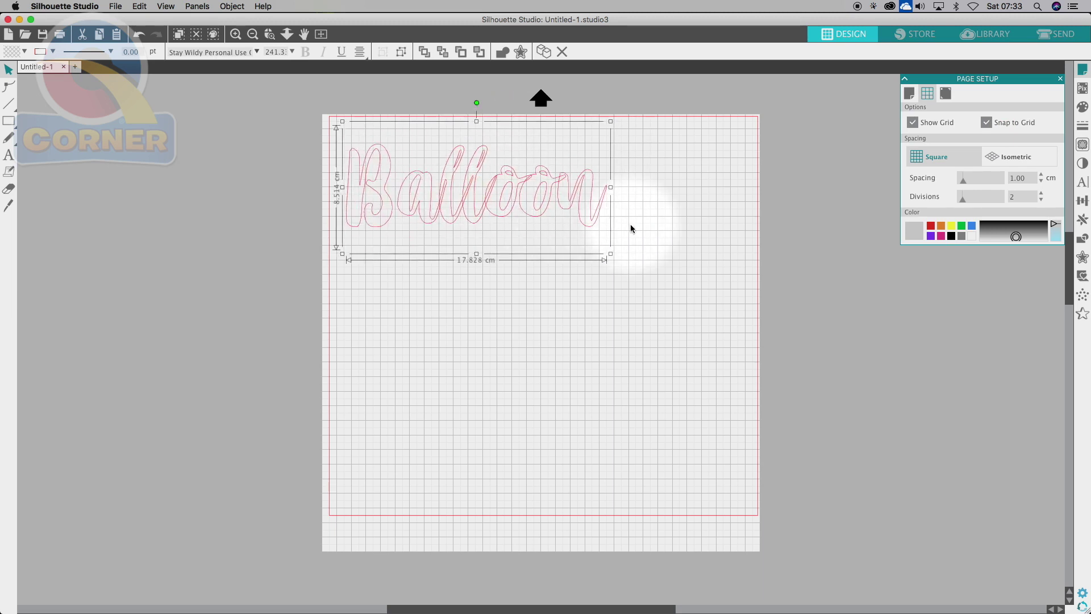
Step: Turn off Snap to Grid, and try a wider grid spacing before setting it to 1 cm
click(987, 122)
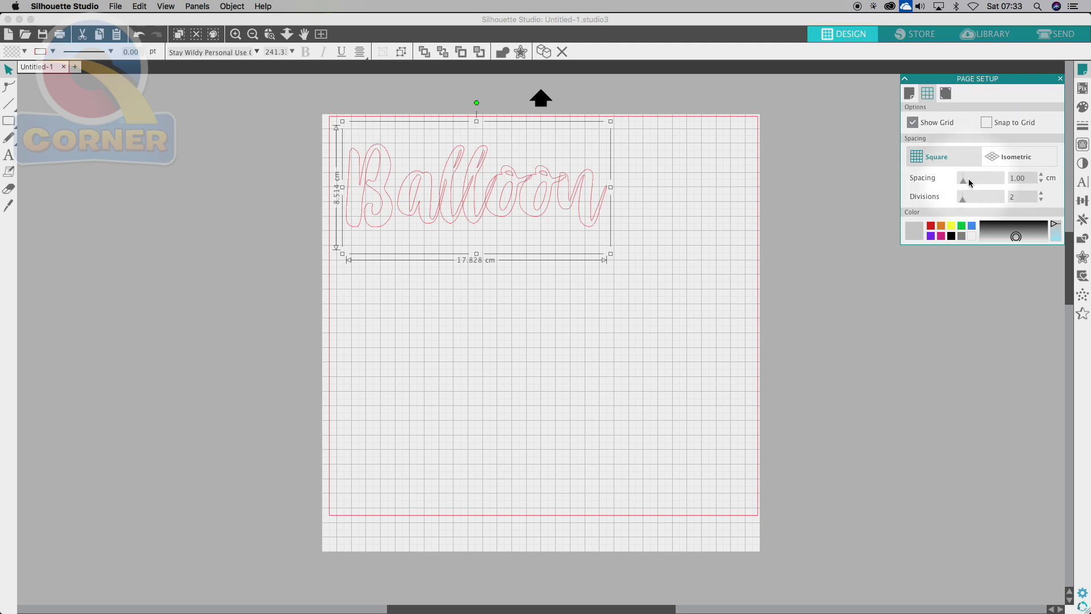
mouse_move(965, 181)
mouse_down()
mouse_move(980, 179)
mouse_move(971, 179)
mouse_up()
click(1012, 178)
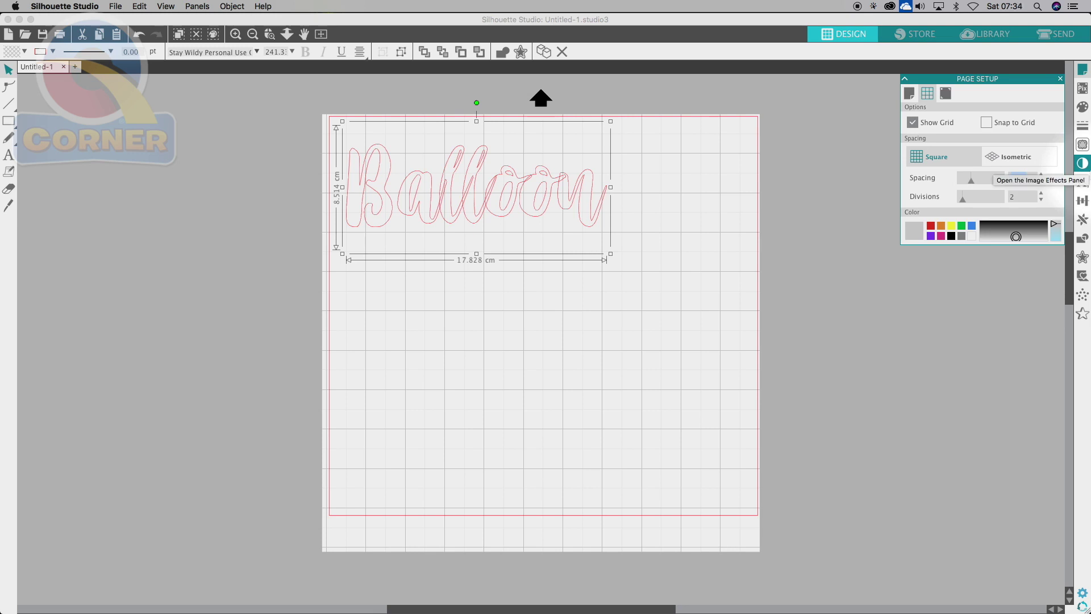
text(1)
key(Return)
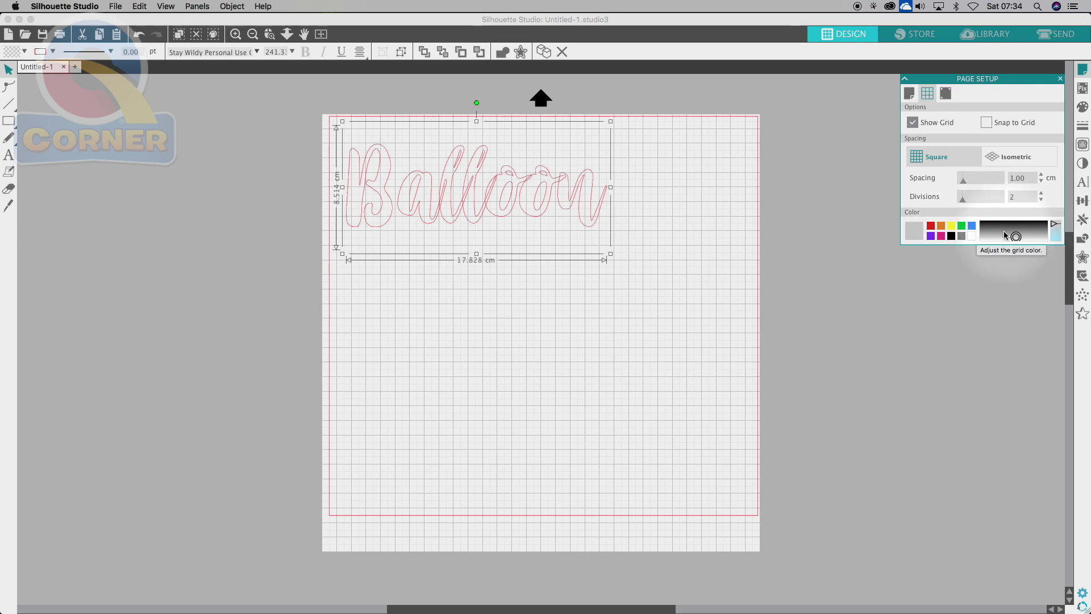
Step: Try red and light blue as the page grid's color
click(931, 225)
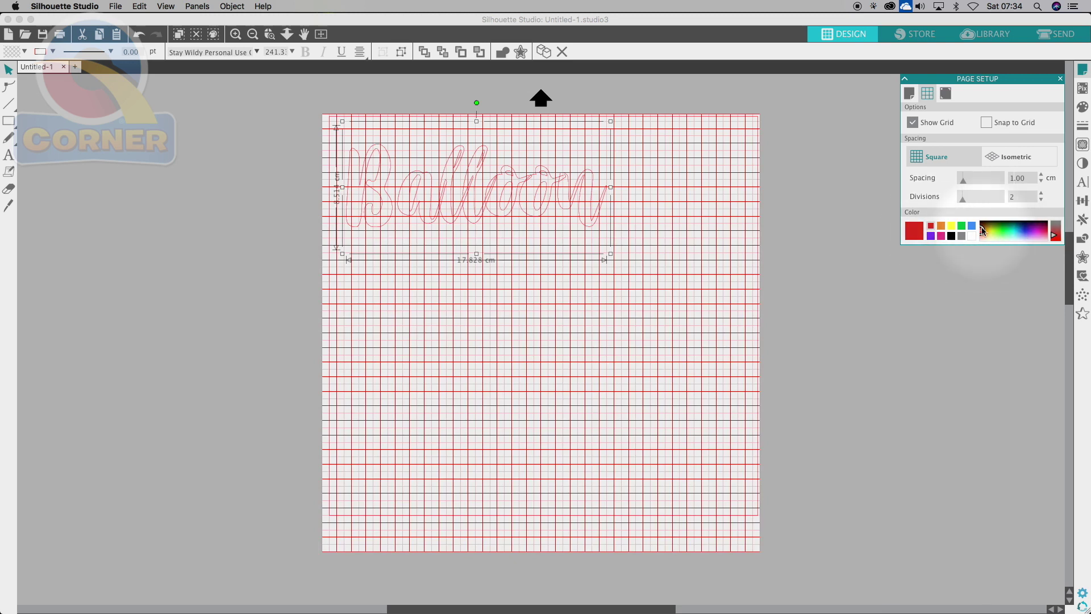
click(1035, 227)
mouse_move(1035, 228)
mouse_down()
mouse_move(994, 237)
mouse_move(1021, 237)
mouse_up()
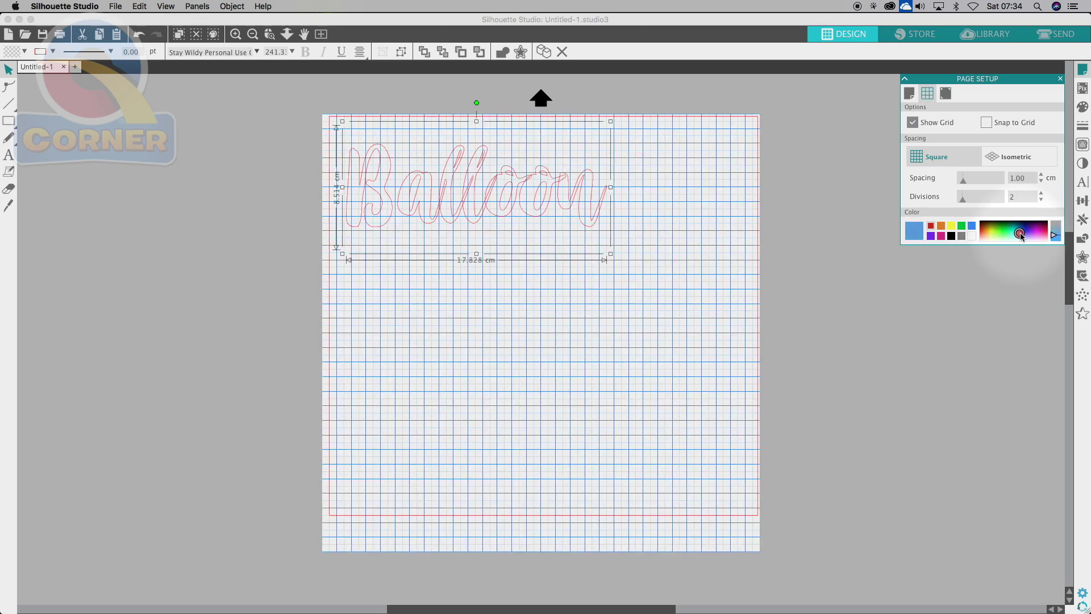
Step: Set the page grid's color to light gray and close the Page Setup panel
click(960, 237)
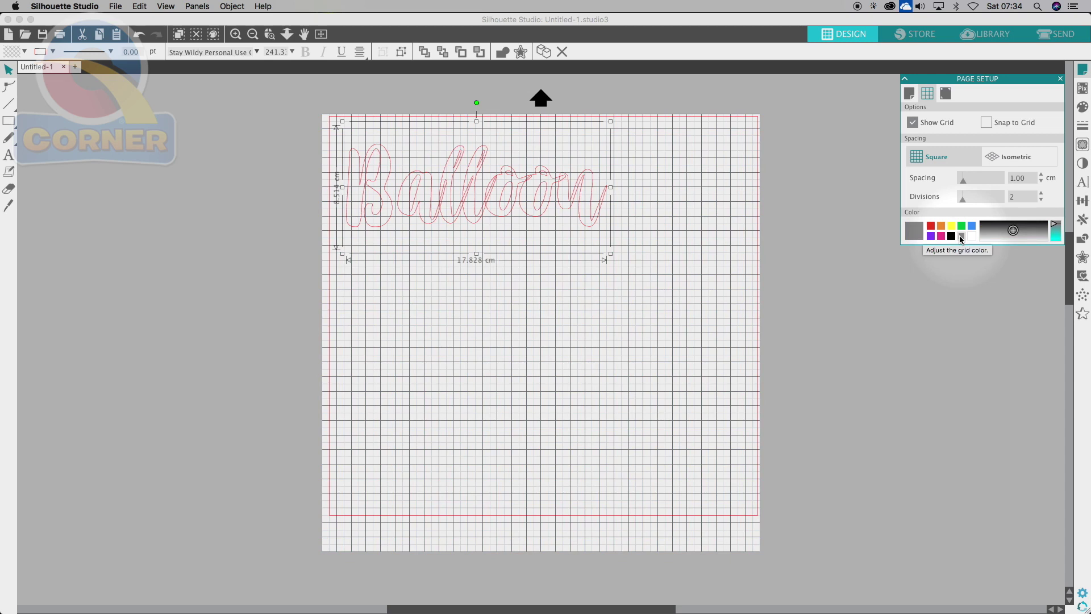
drag(1020, 237, 997, 237)
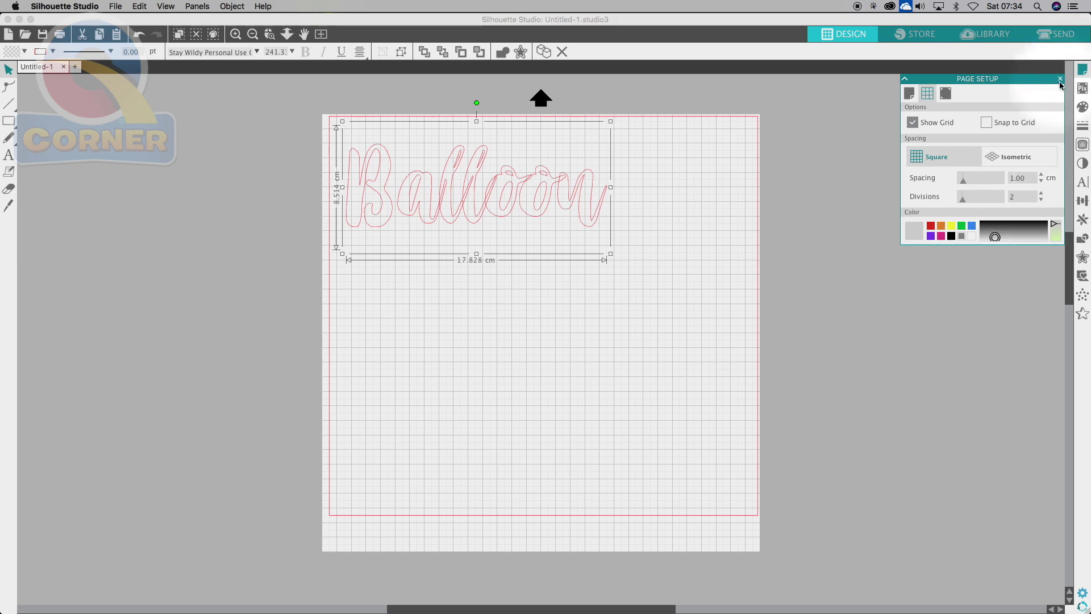
click(1087, 66)
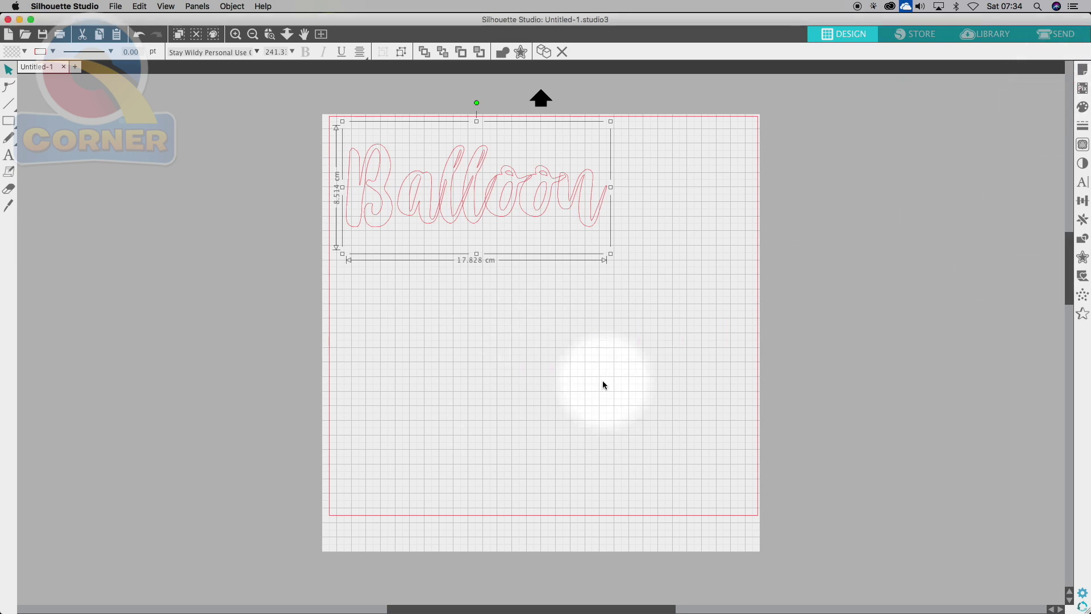
Step: Shift the Balloon text right while enlarging it to about 20.1 cm wide, and delete it from the page
drag(512, 210, 560, 213)
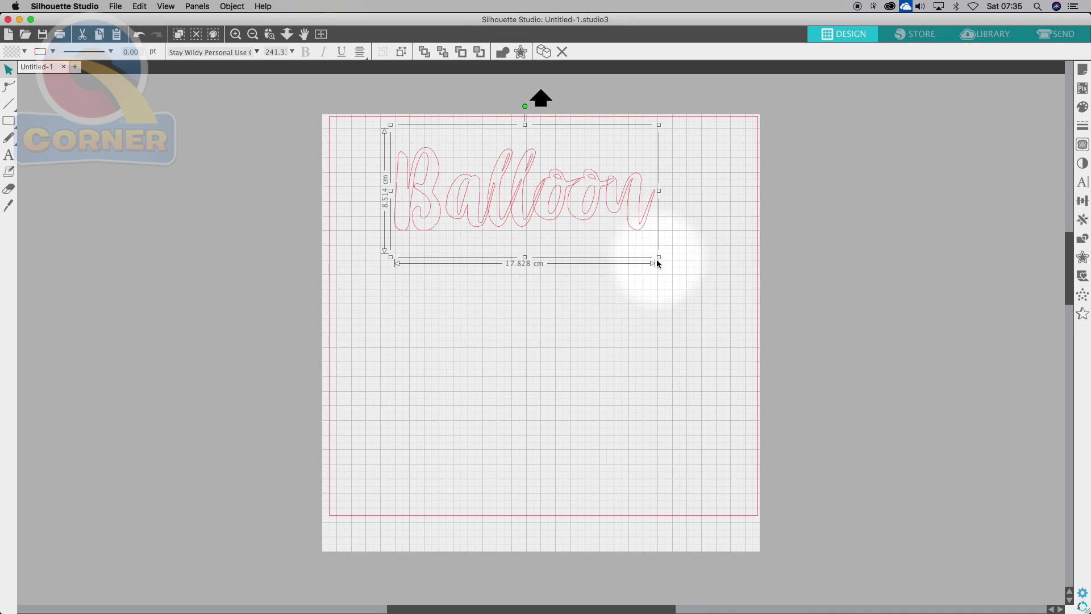
drag(659, 260, 692, 273)
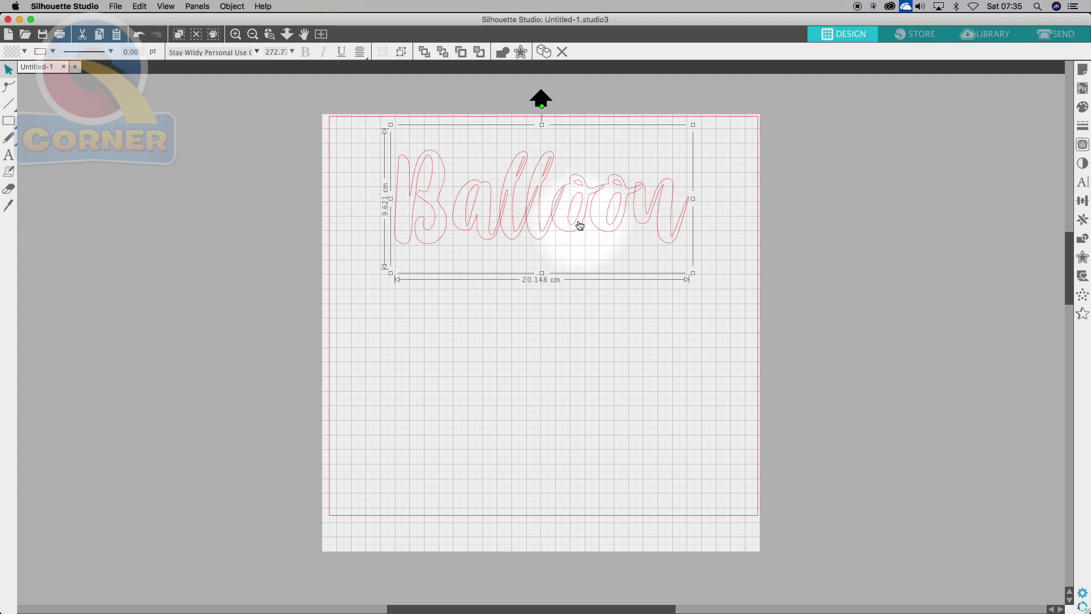
key(Delete)
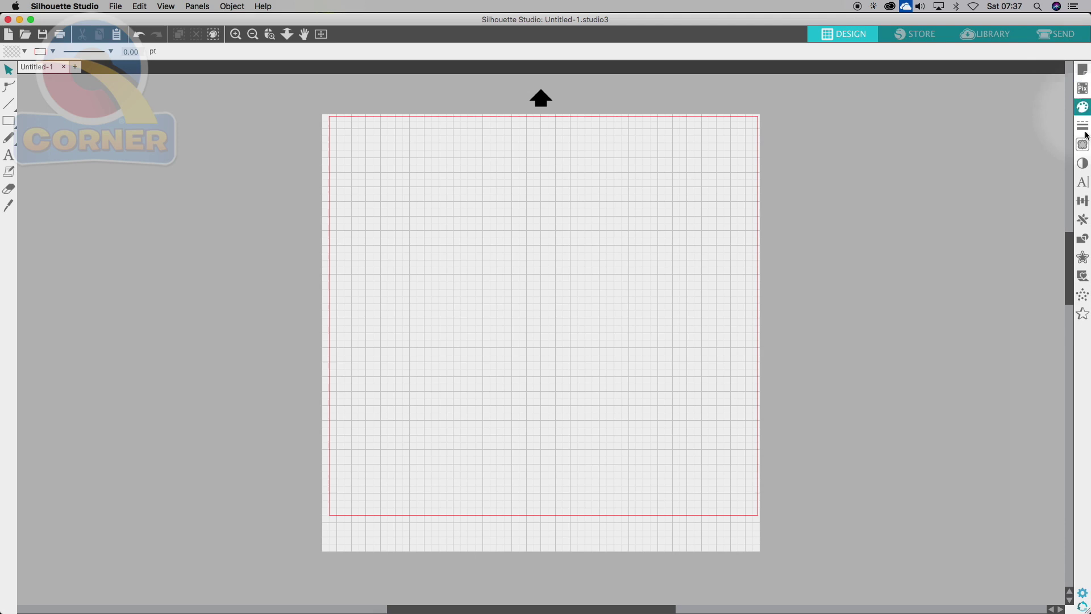
Step: Place an empty note in the upper-left area of the page and leave its text editing
click(5, 127)
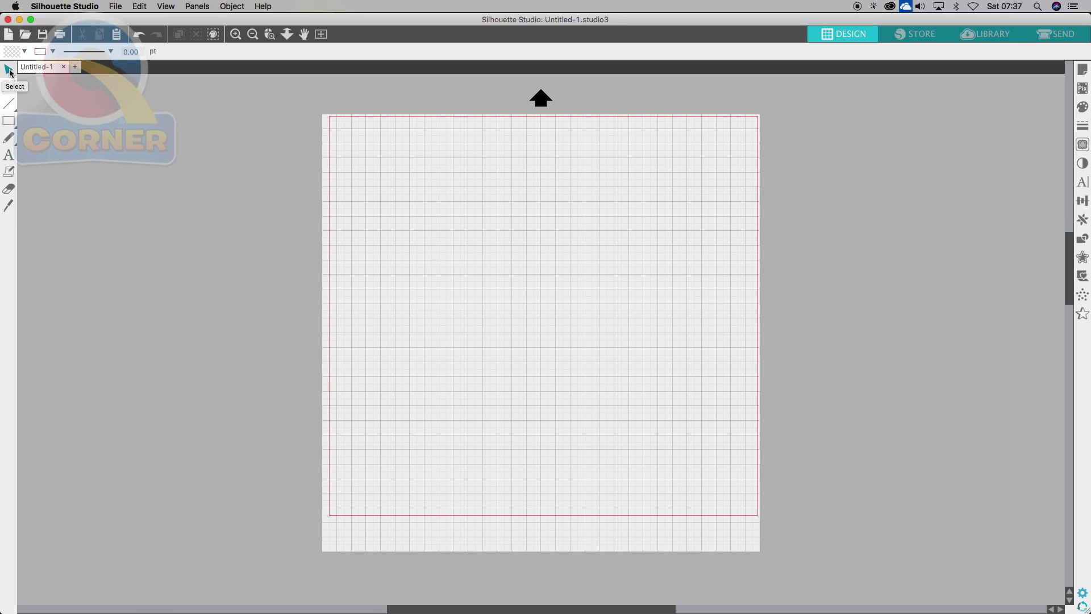
mouse_move(11, 122)
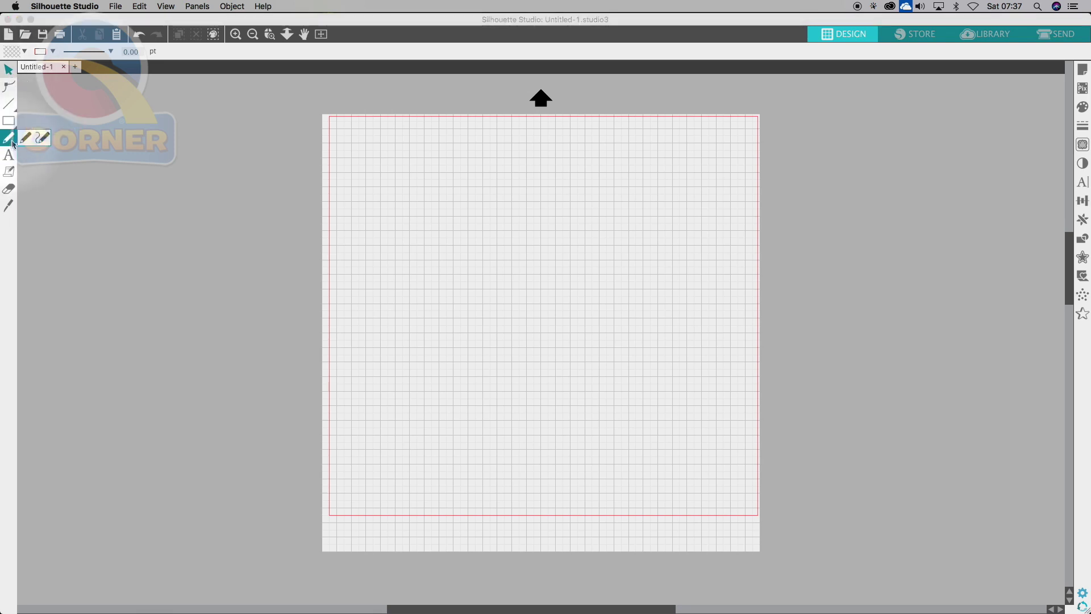
click(9, 162)
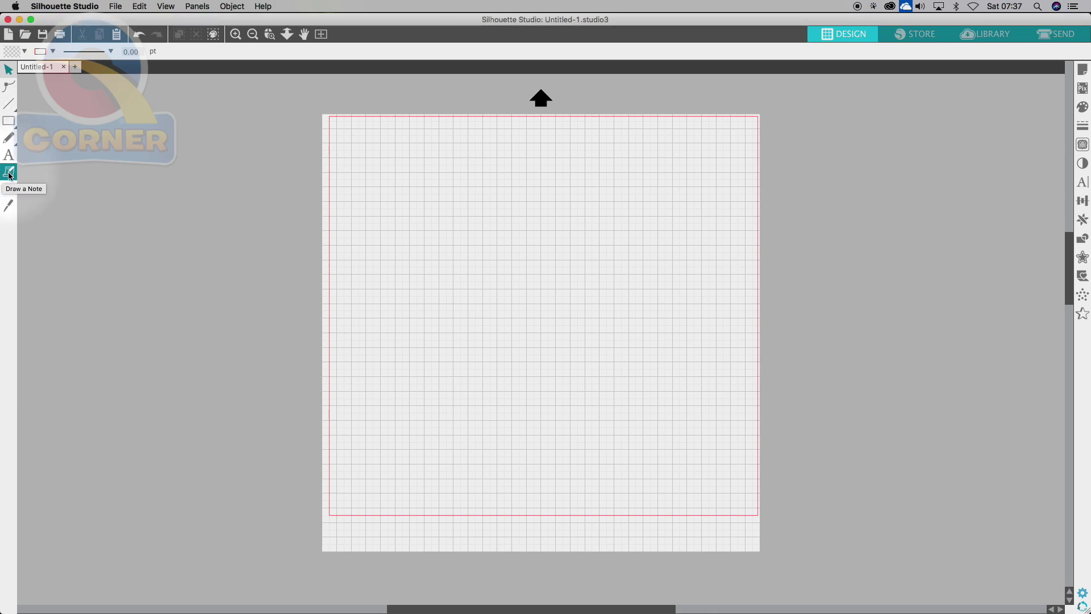
click(9, 173)
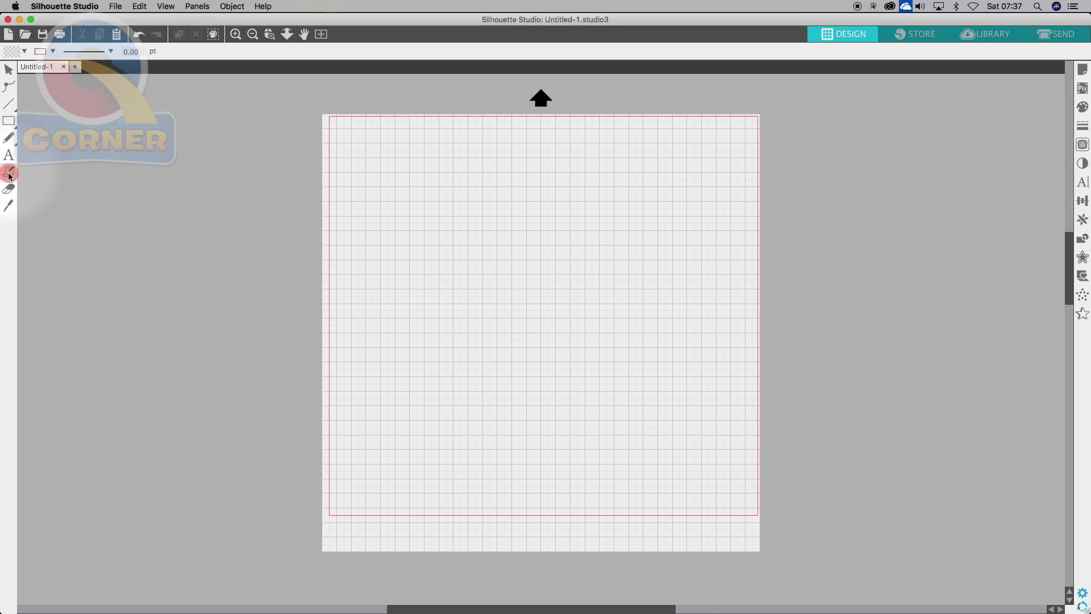
click(346, 167)
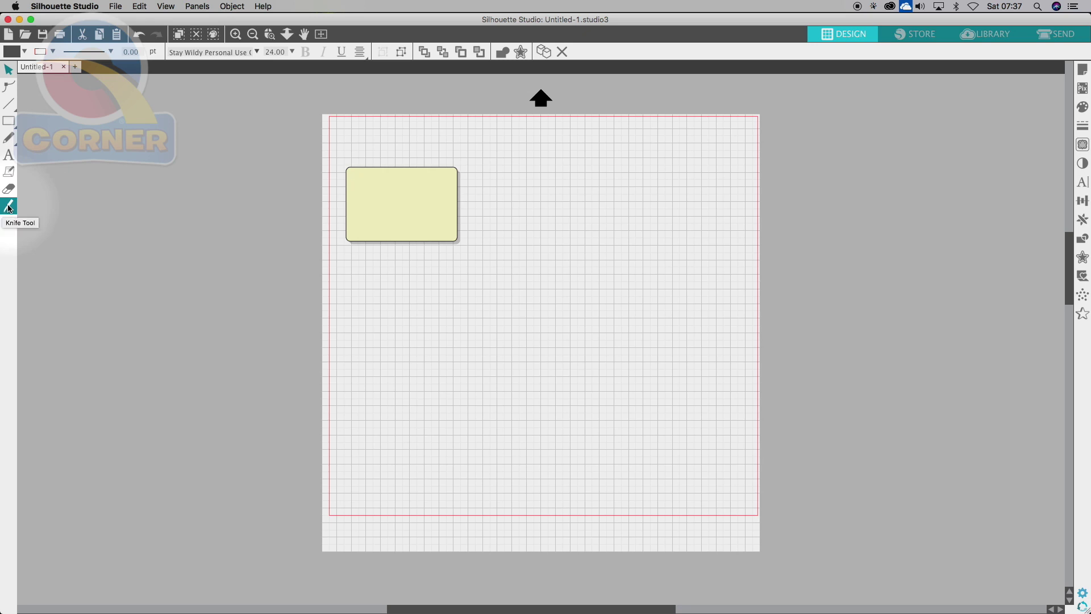
mouse_move(7, 108)
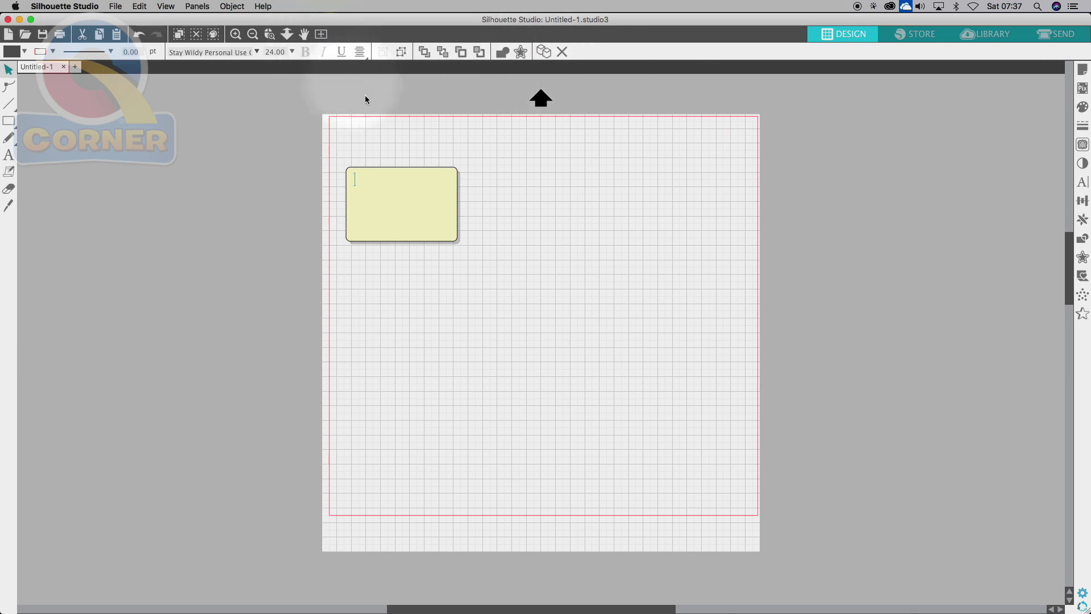
click(501, 195)
Step: Add the text "Balloon" to the right of the note and select it as an object
click(9, 155)
click(529, 203)
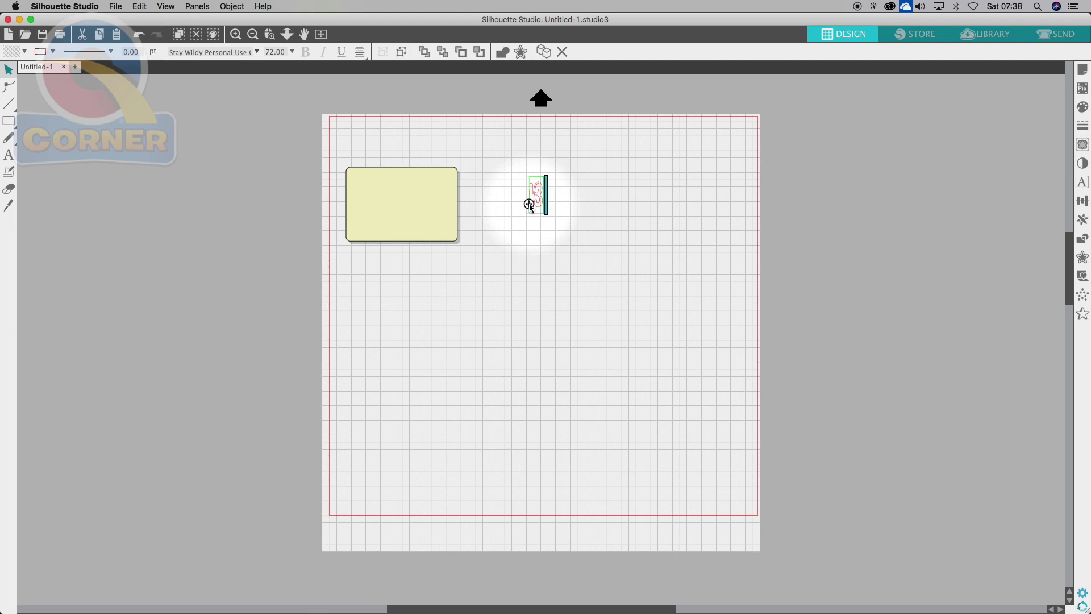
text(Balloon)
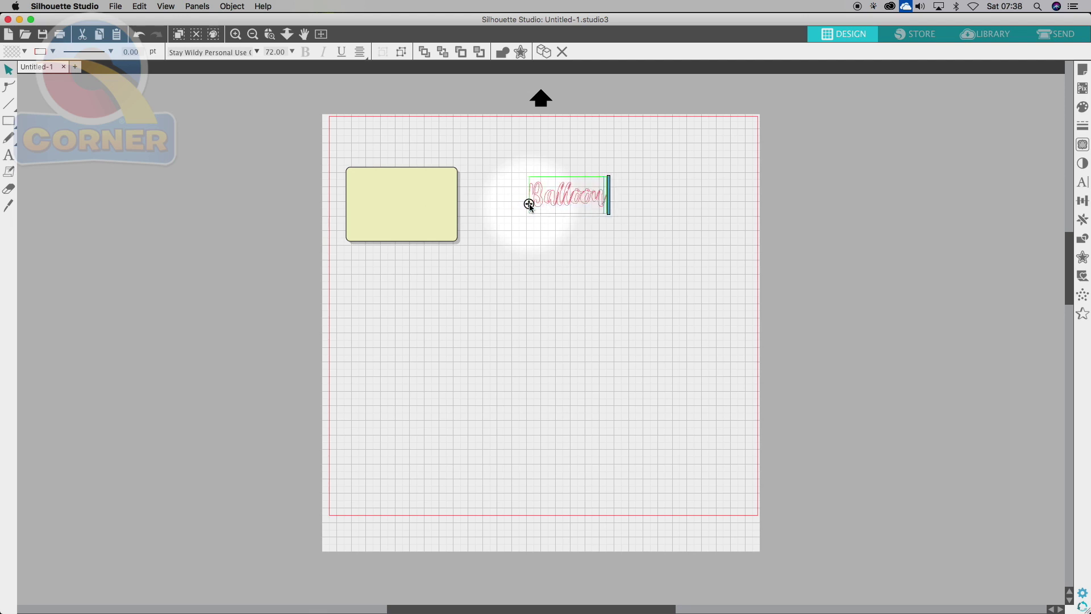
click(556, 236)
click(565, 198)
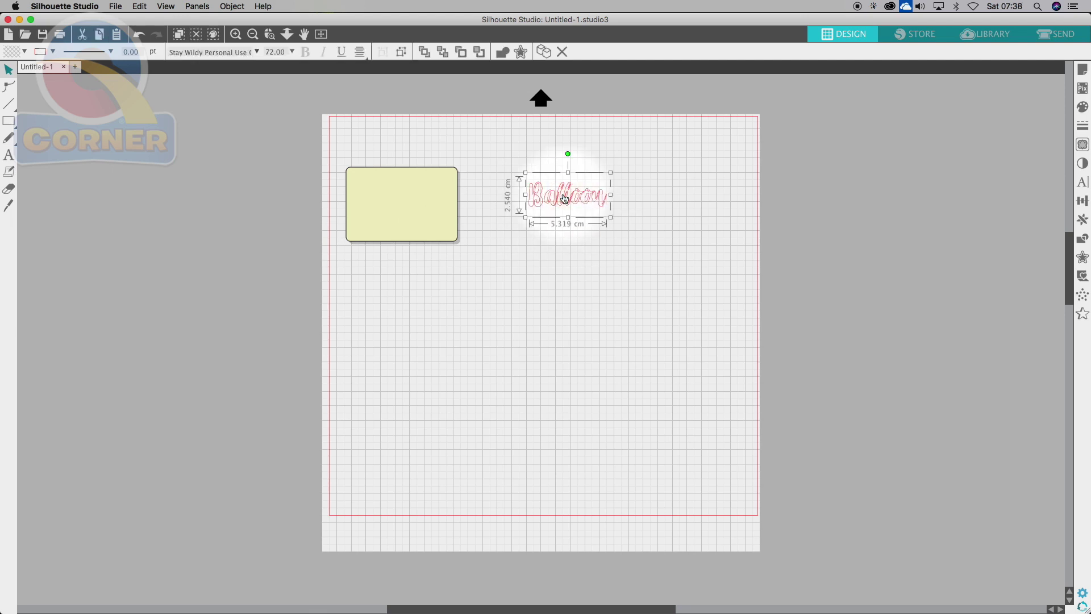
Step: Copy the Balloon text and place the pasted duplicate directly below the original
right_click(565, 198)
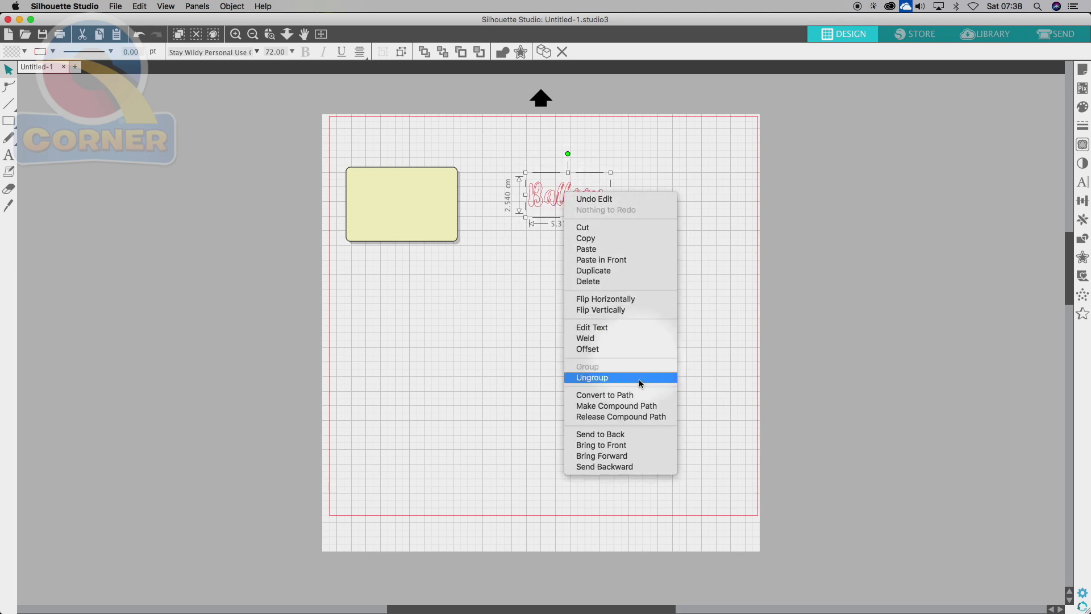
click(597, 241)
click(552, 175)
click(555, 206)
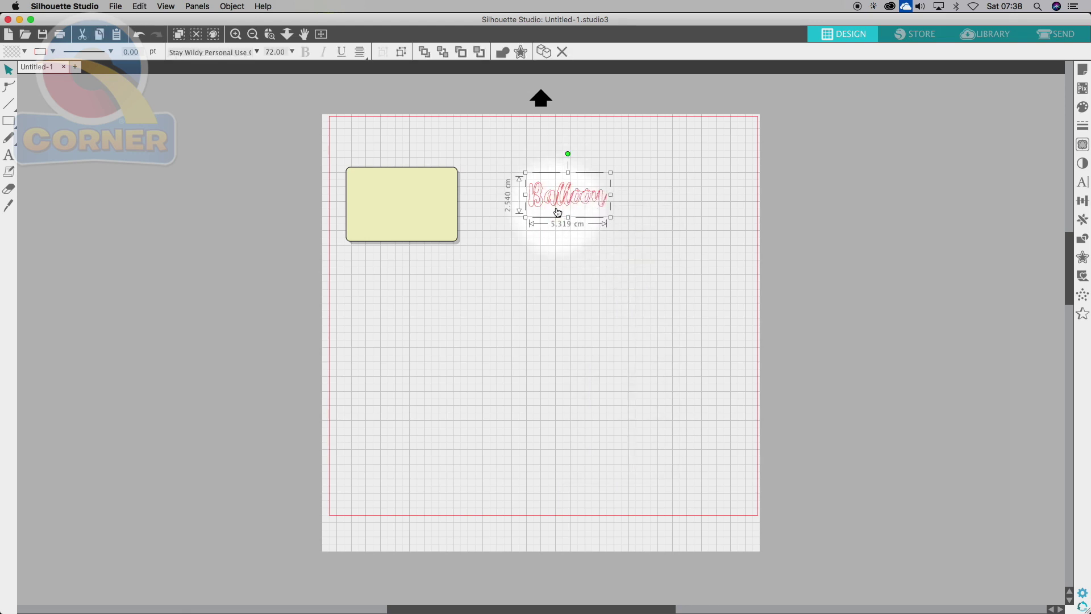
click(552, 251)
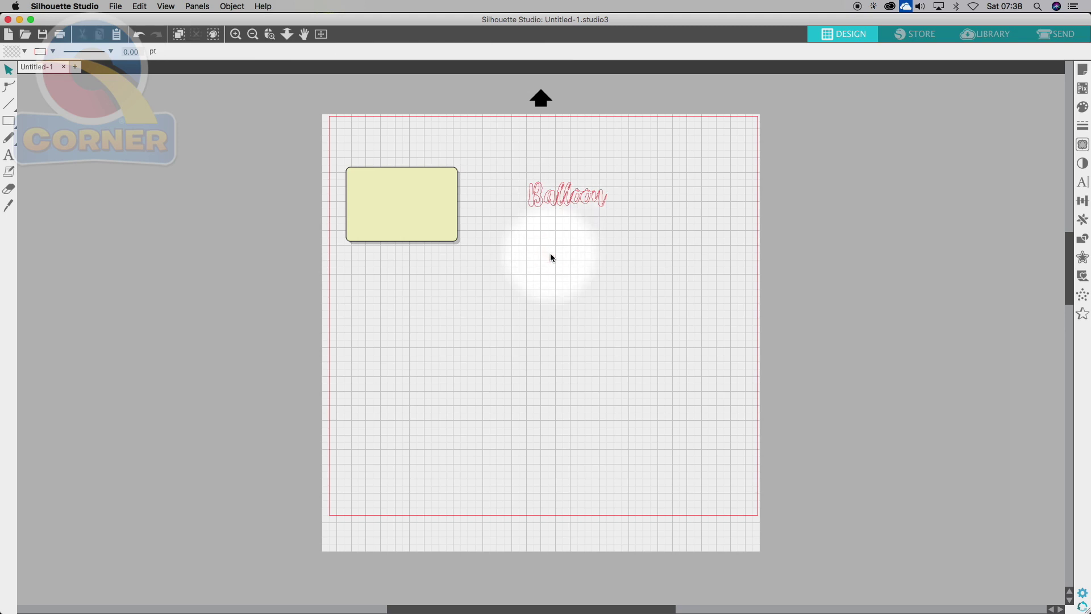
key(super+v)
drag(588, 231, 564, 265)
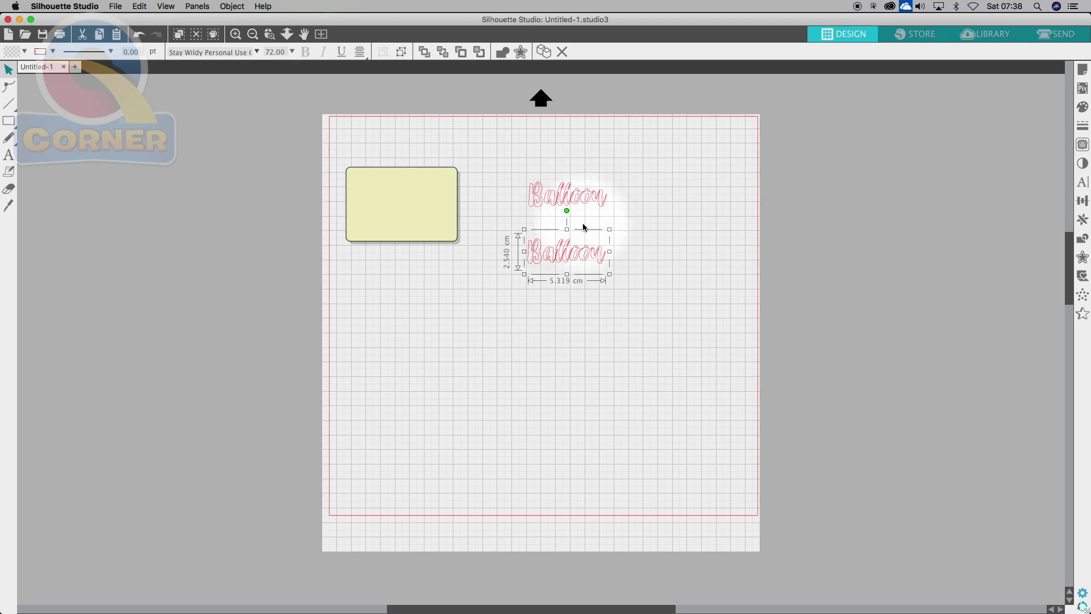
click(200, 7)
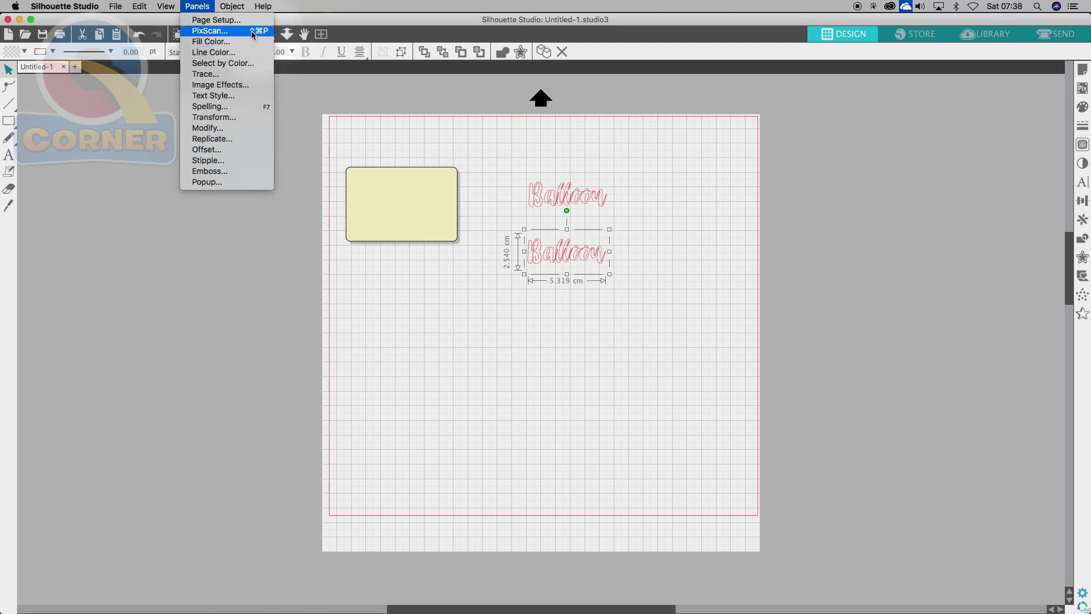
click(231, 7)
click(231, 7)
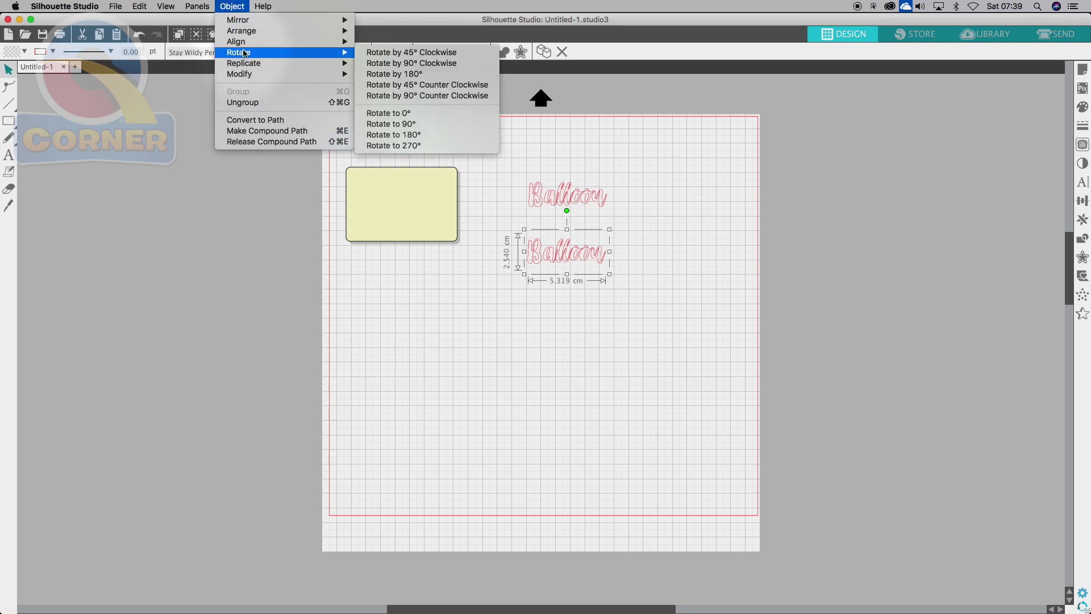
mouse_move(246, 44)
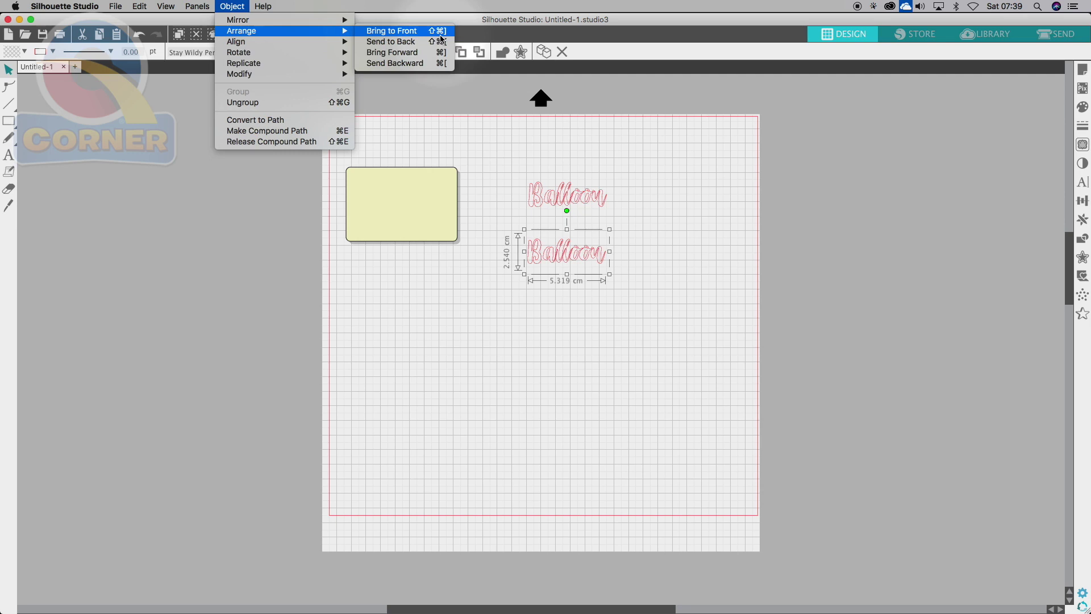
click(336, 297)
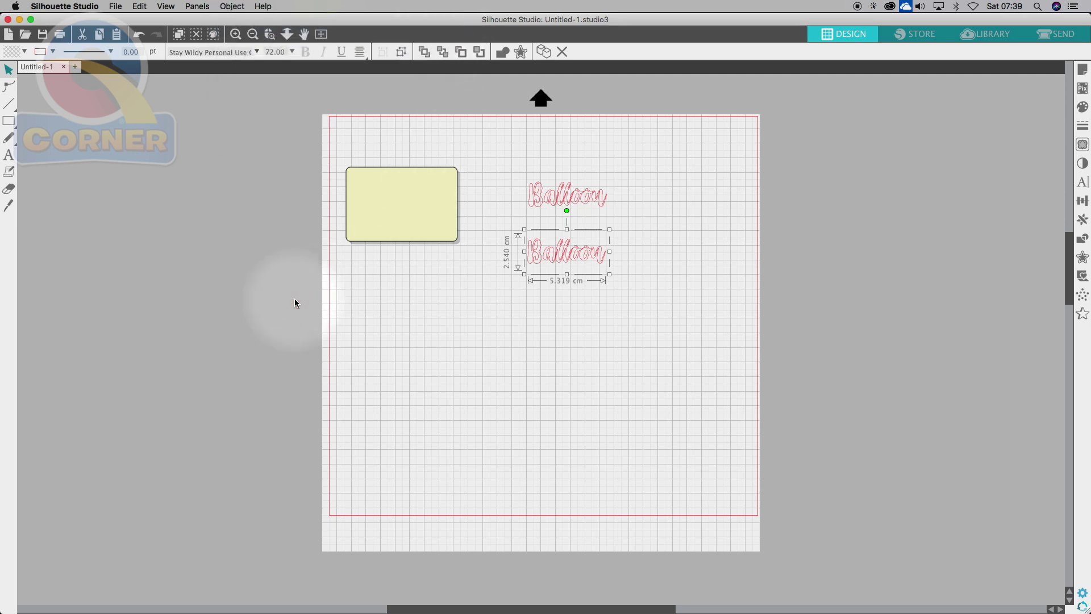